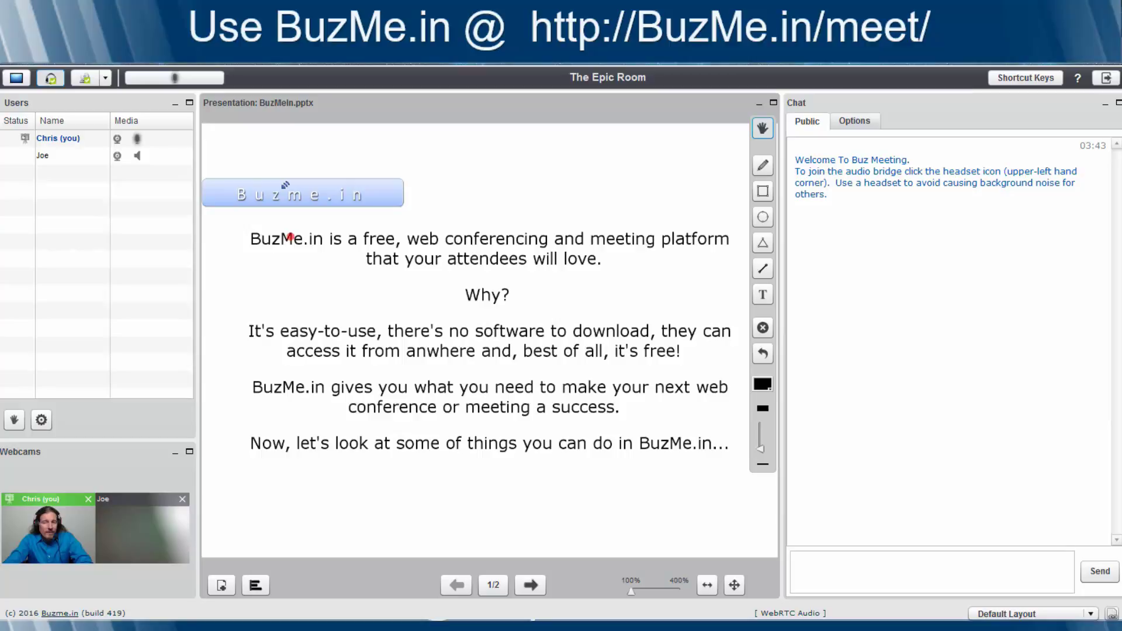
Advance the presentation to slide 2 of 2, which lists eight BuzMe.in features.
click(529, 585)
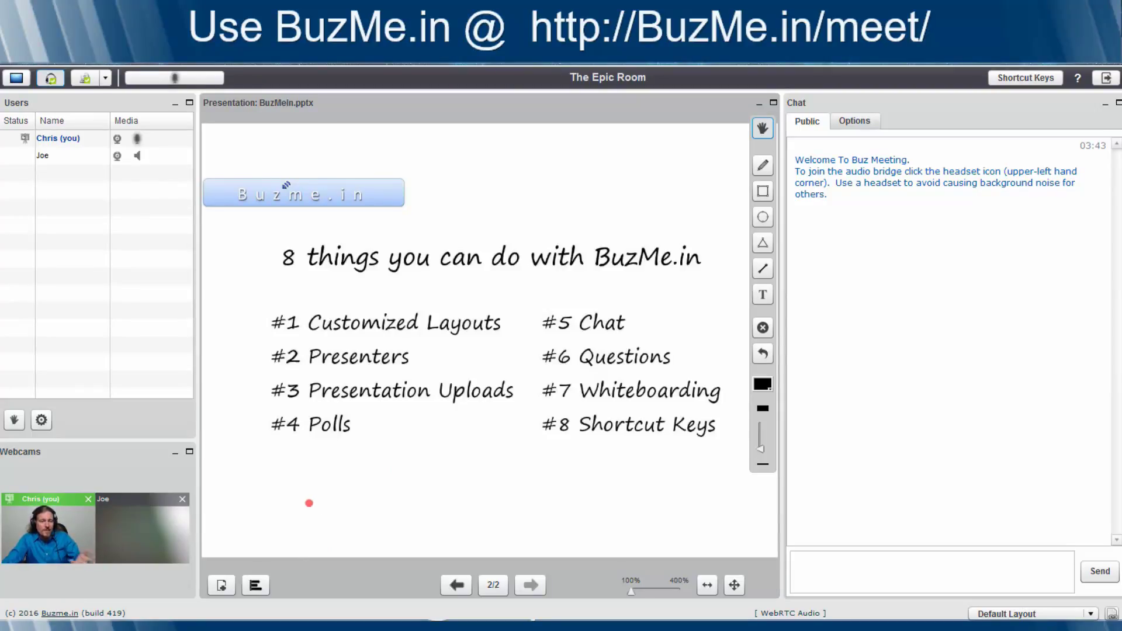
Show default.pdf as the shared presentation, starting on page 1 of 5.
click(221, 585)
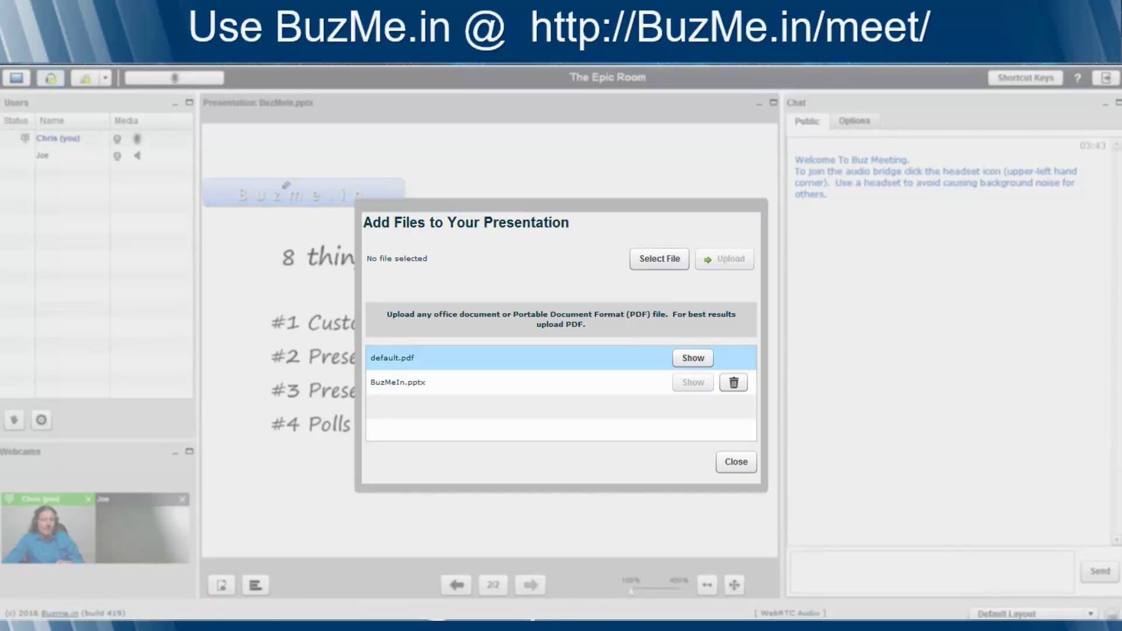
click(693, 358)
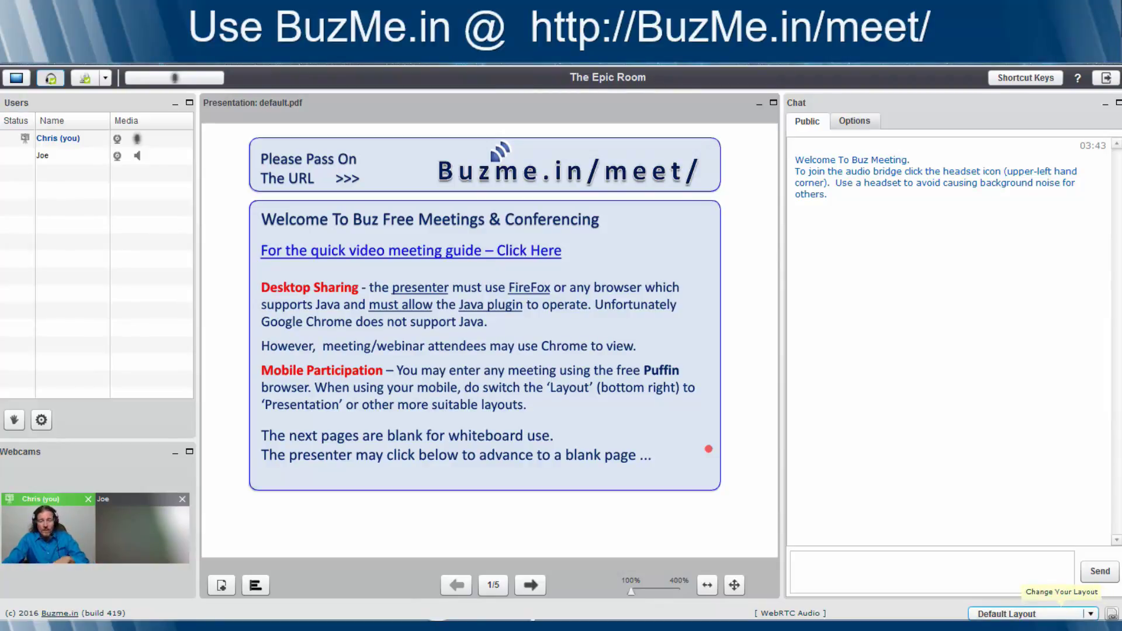
Switch the room layout to Video Chat so both participants' webcams fill the screen.
click(1060, 613)
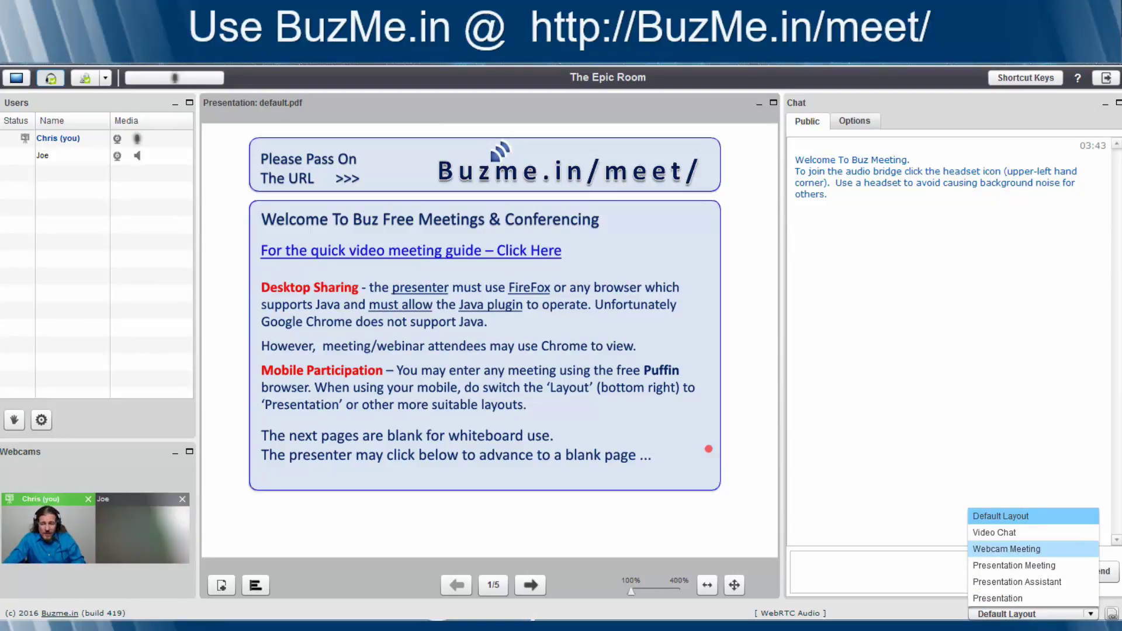
click(1005, 532)
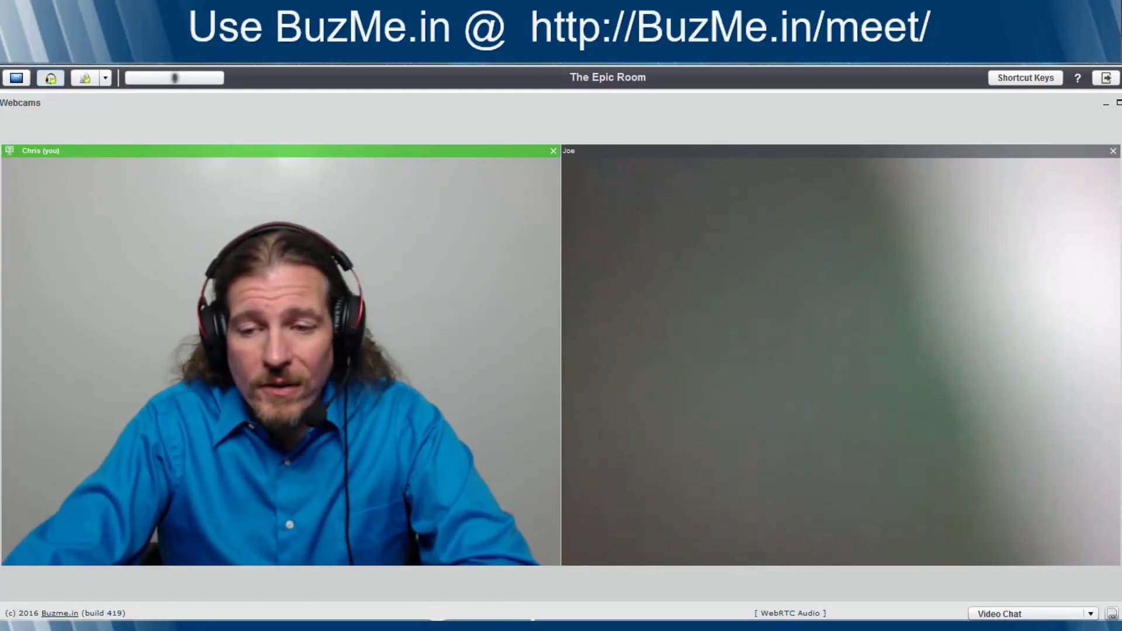
Change the room layout to Webcam Meeting, showing webcams, chat and default.pdf together.
click(1032, 613)
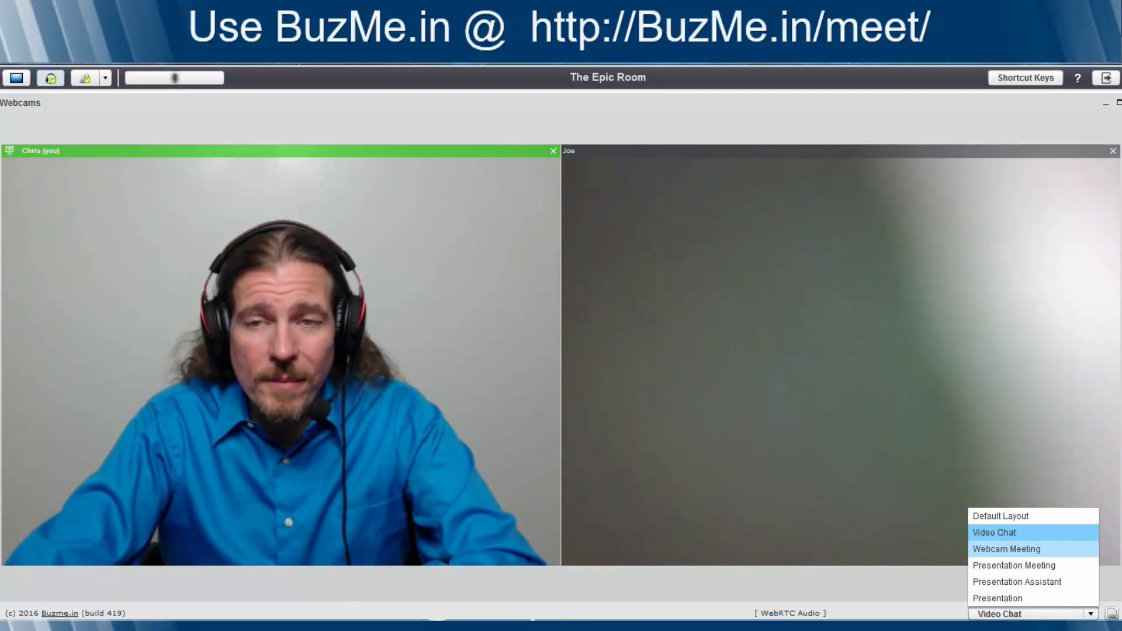
click(1006, 548)
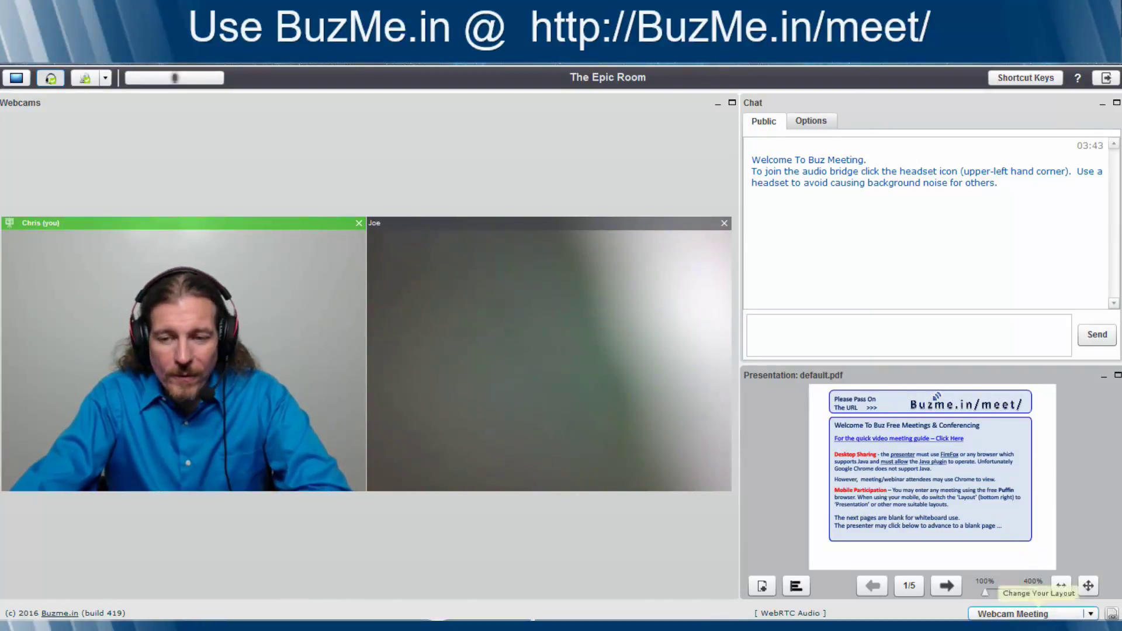
Switch the room layout back to Default Layout.
click(1034, 613)
click(1002, 517)
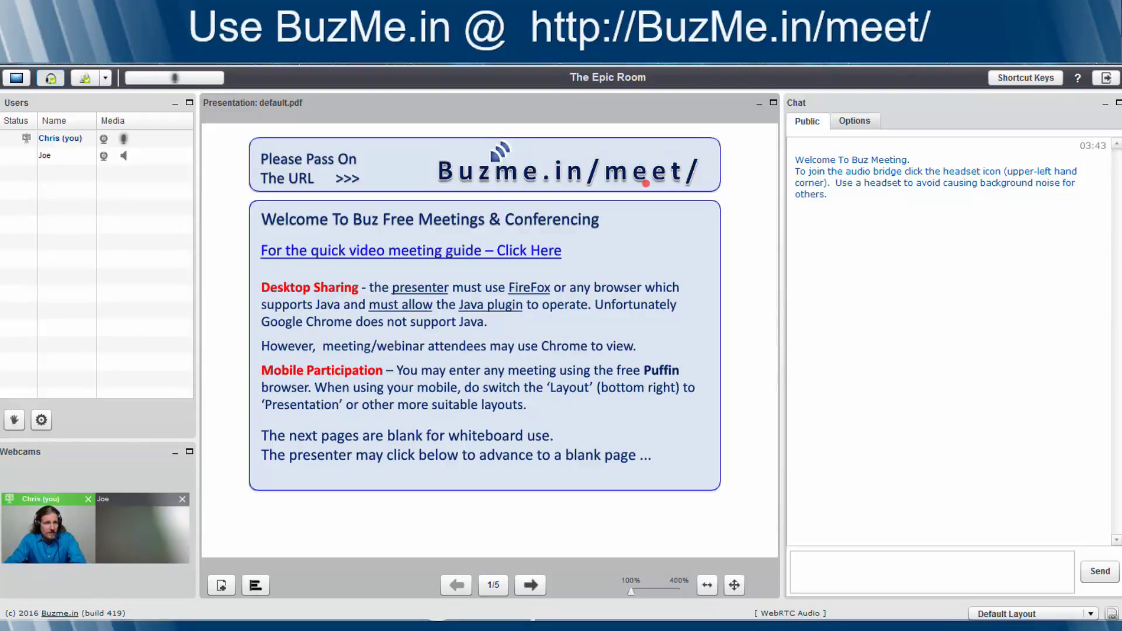
mouse_move(35, 159)
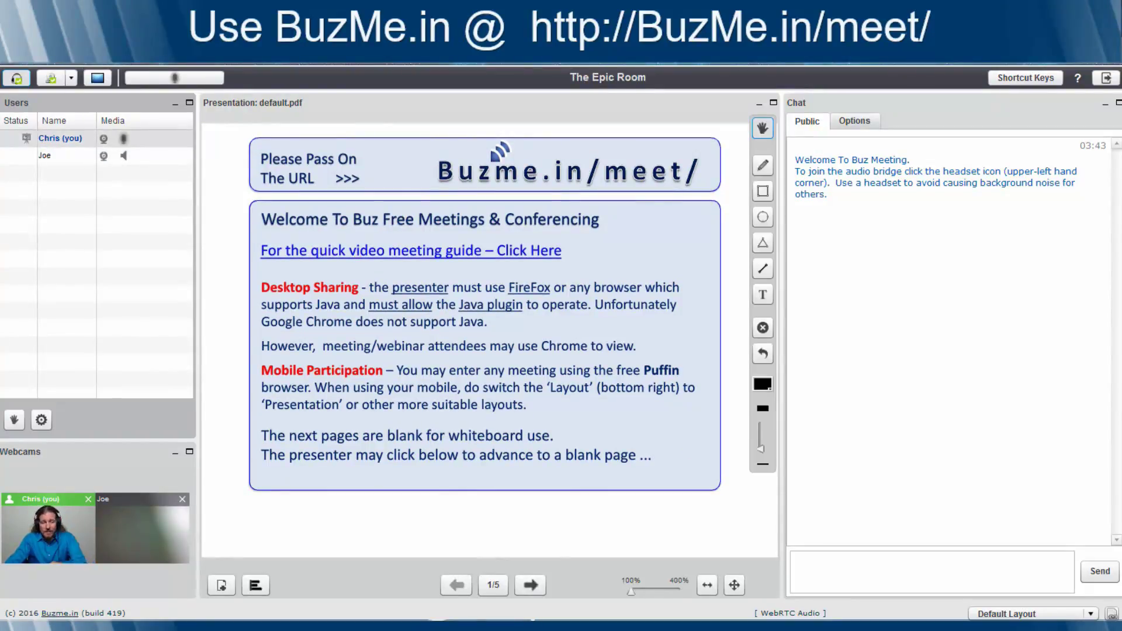
mouse_move(731, 336)
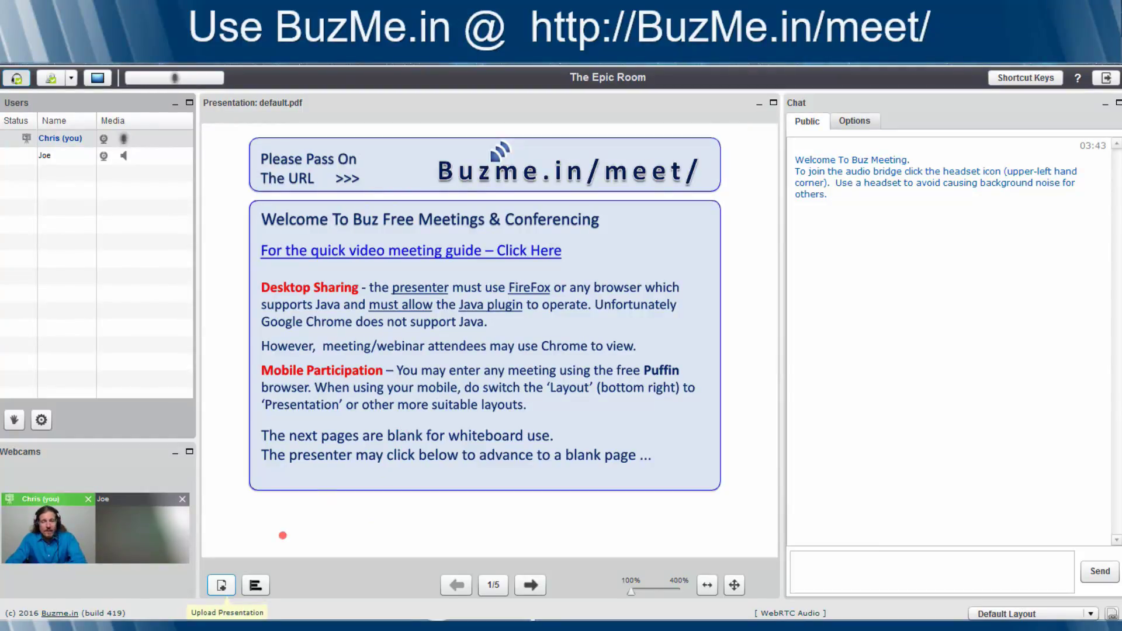
Upload easycontentsystem.pdf as the presentation, opening on page 1 of 10.
click(222, 586)
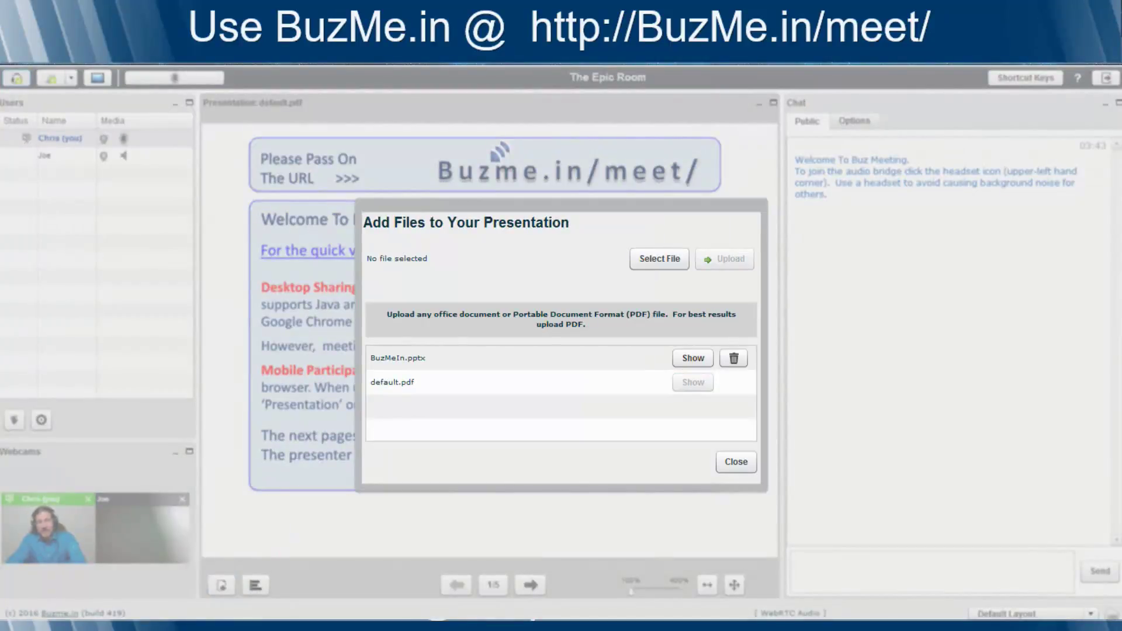
click(659, 258)
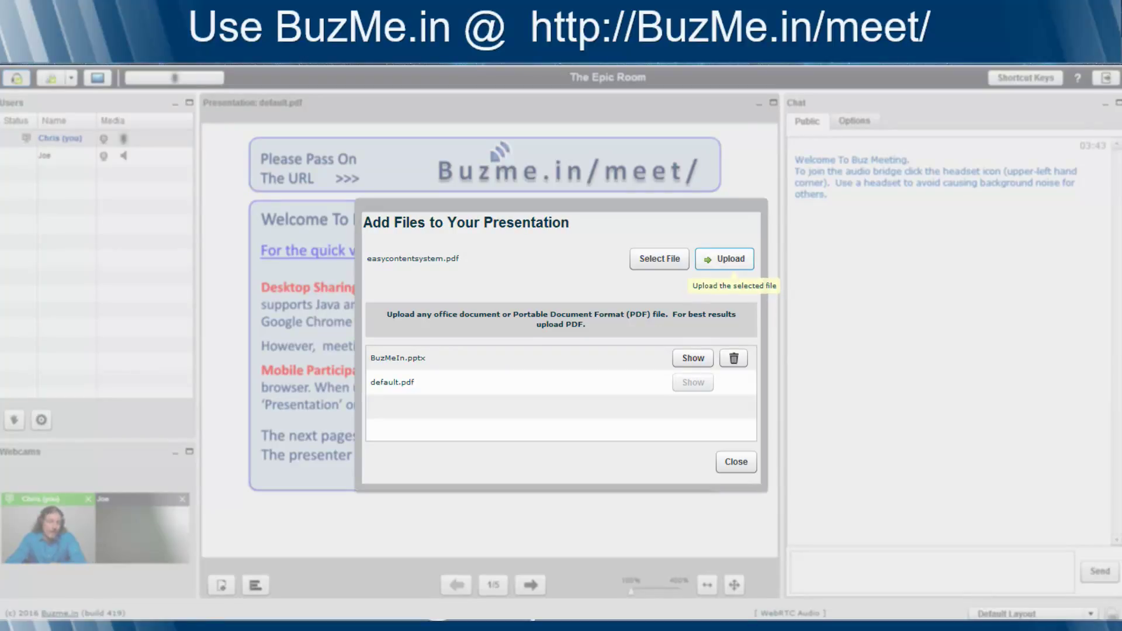
click(725, 259)
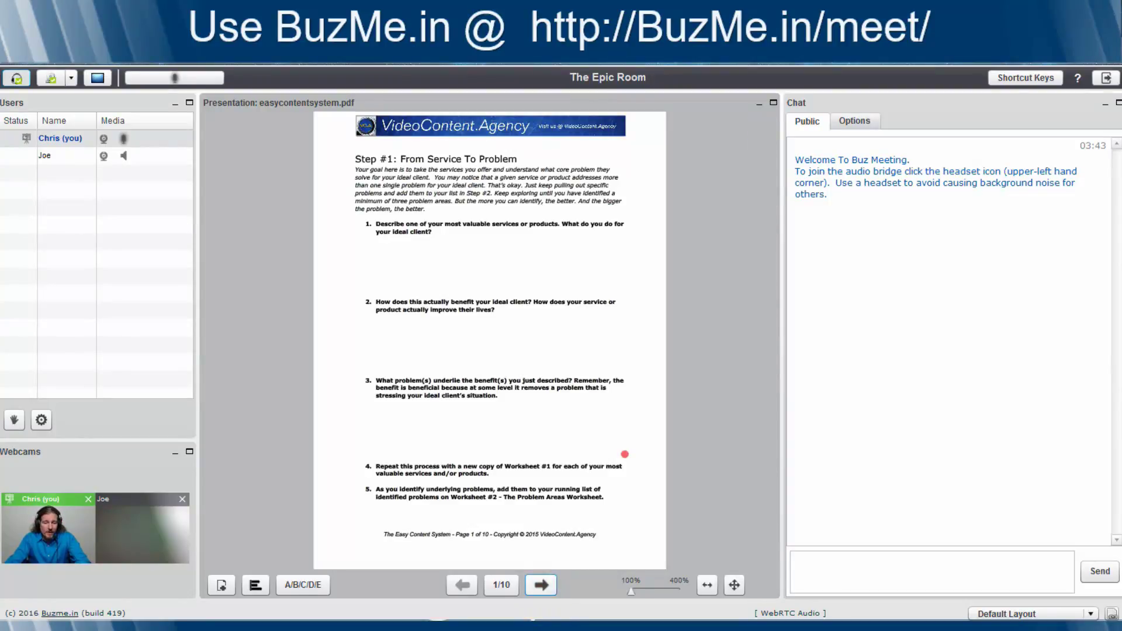
Move to page 3 of 10 of the worksheet and bring up the poll types.
click(541, 585)
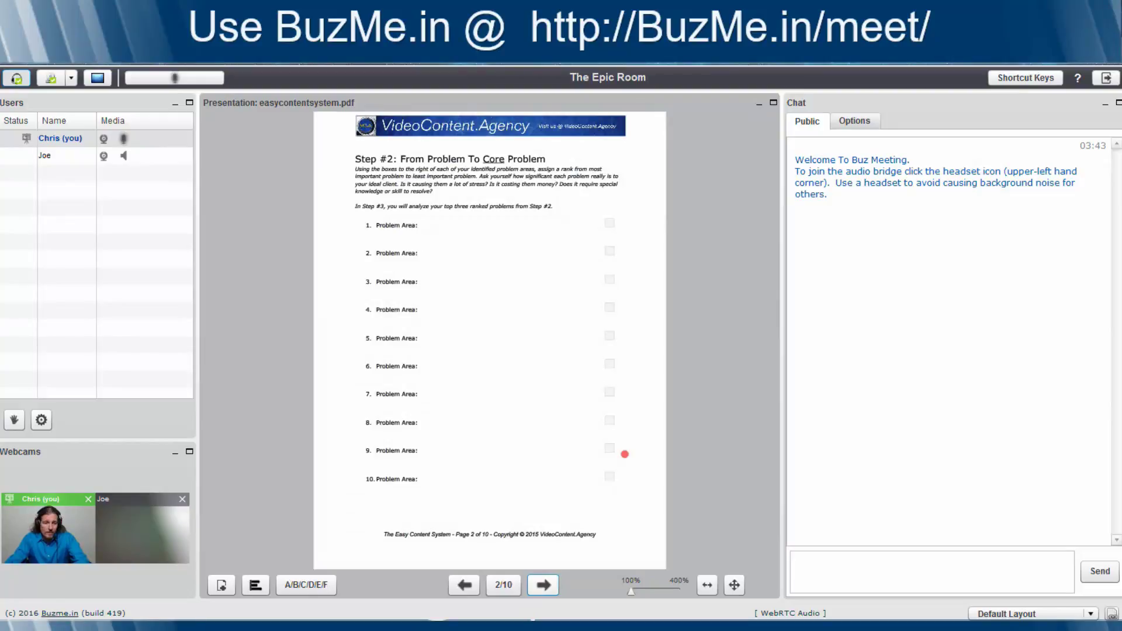
click(542, 585)
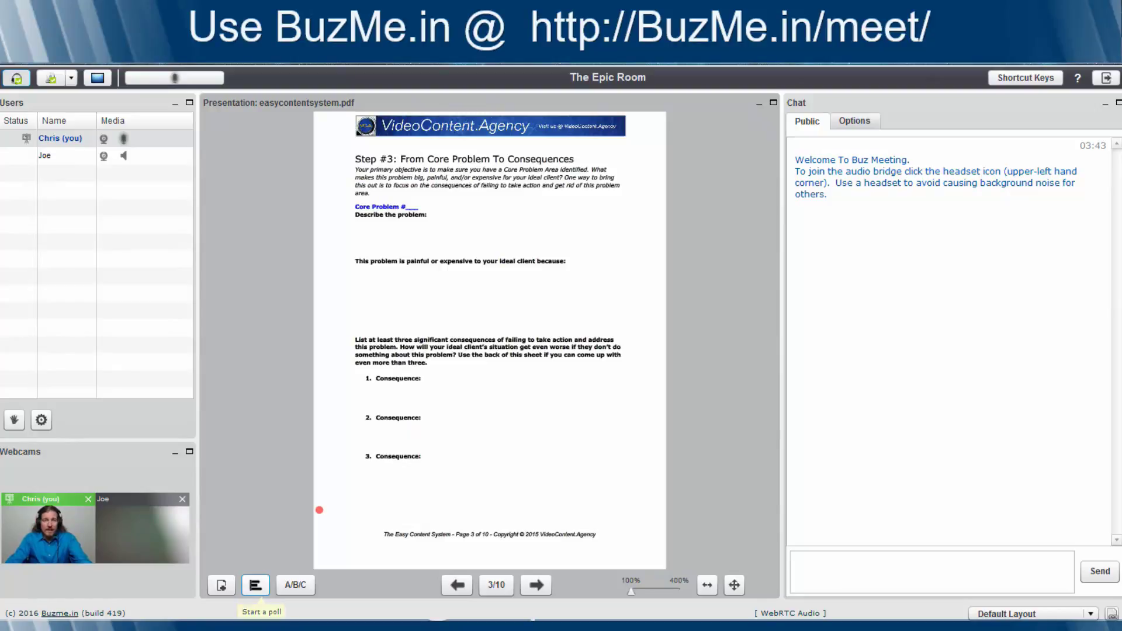
click(255, 584)
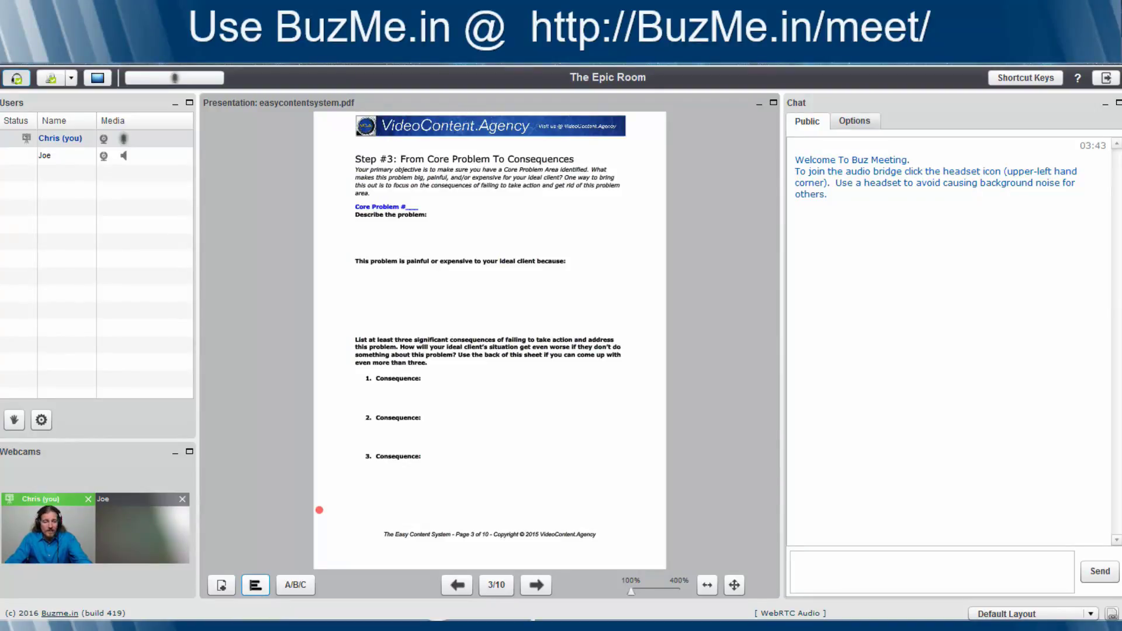
click(255, 584)
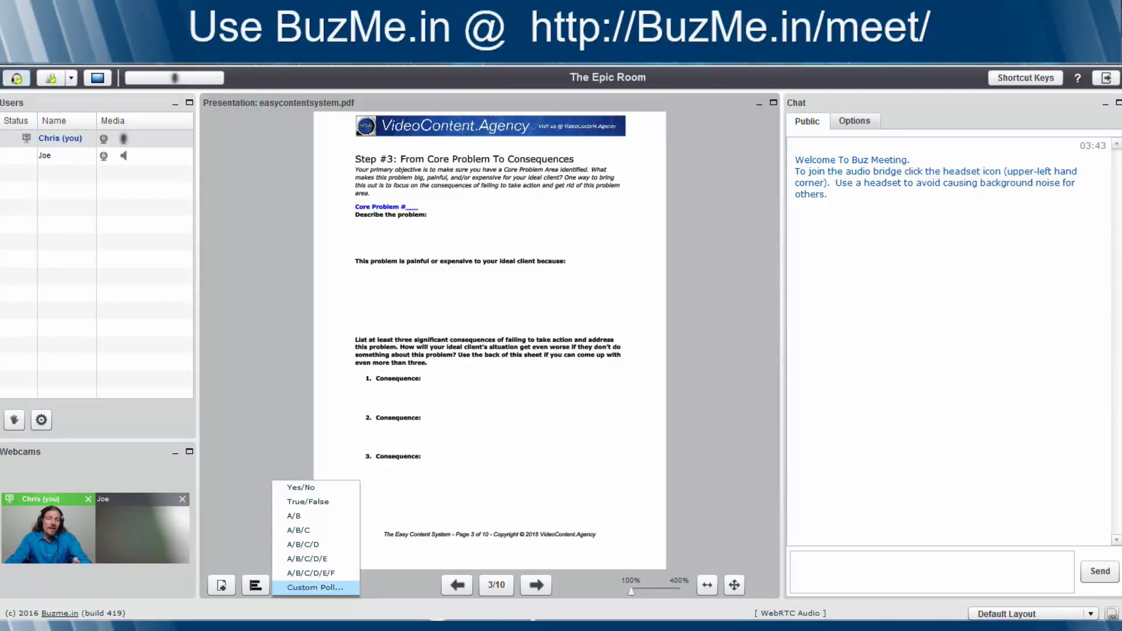
Start a custom poll with the answers Core Problem, Consequence and Both.
click(315, 587)
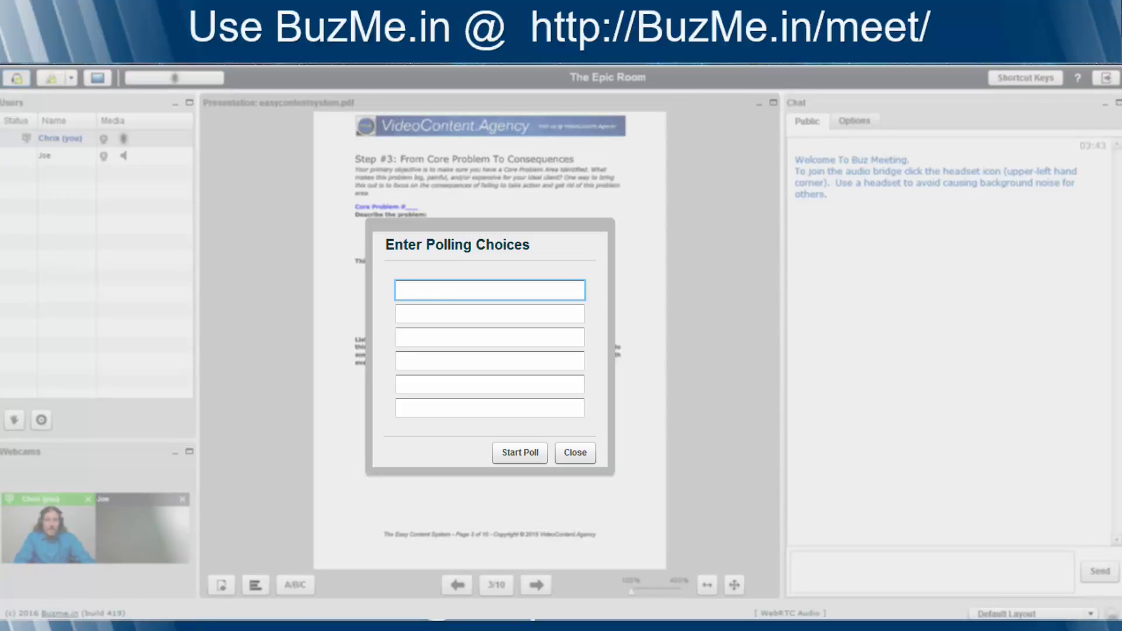
text(Core Problem)
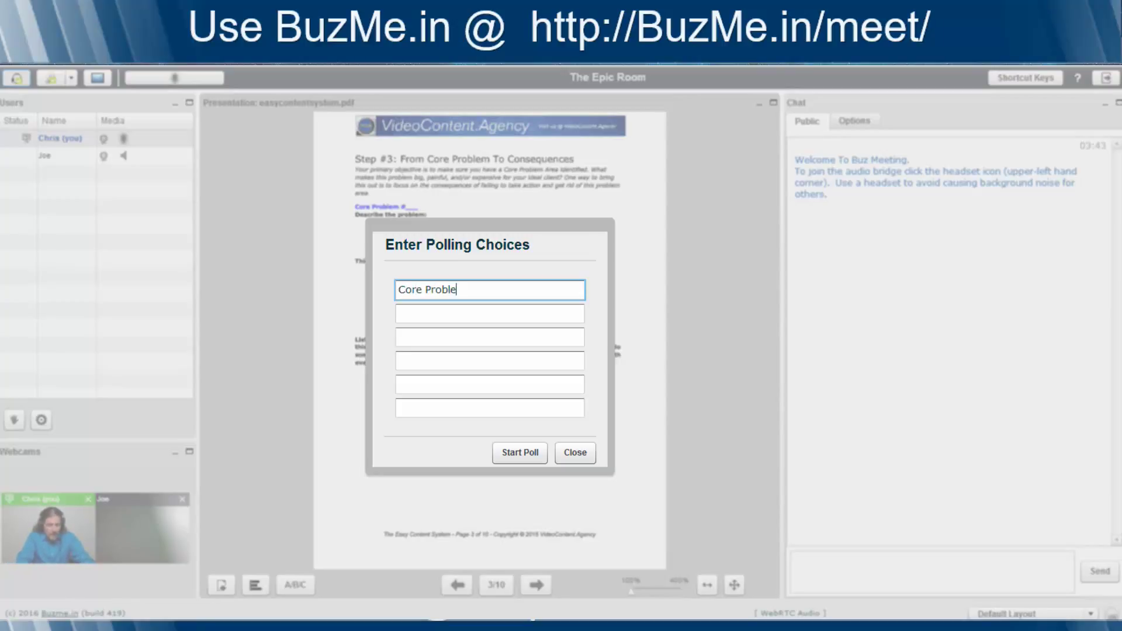
click(489, 314)
text(Con)
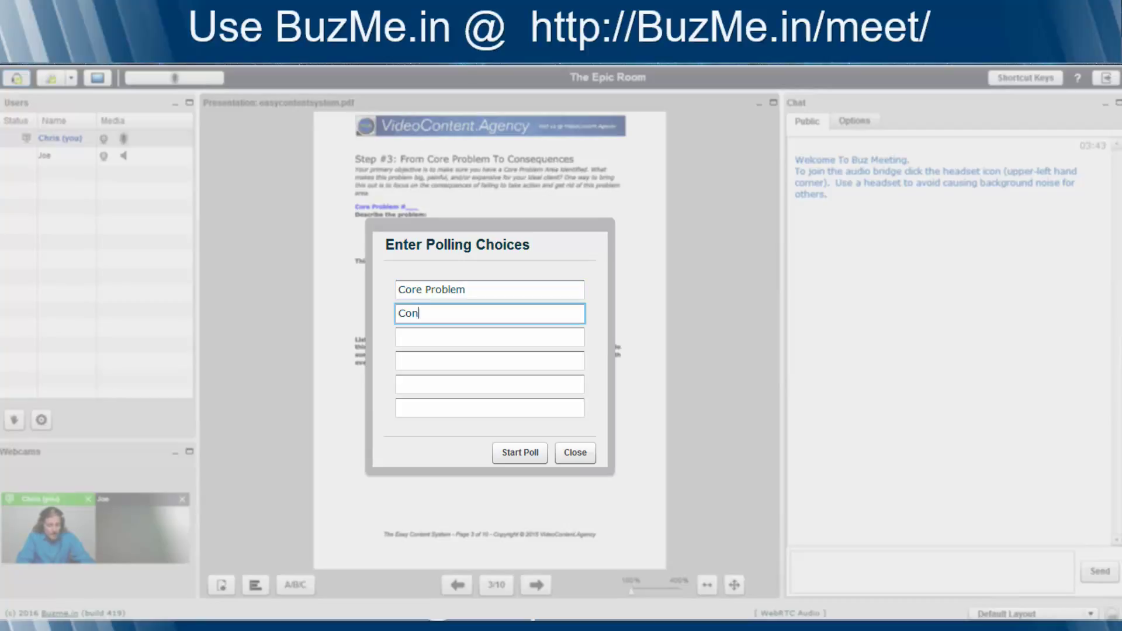
text(sequence)
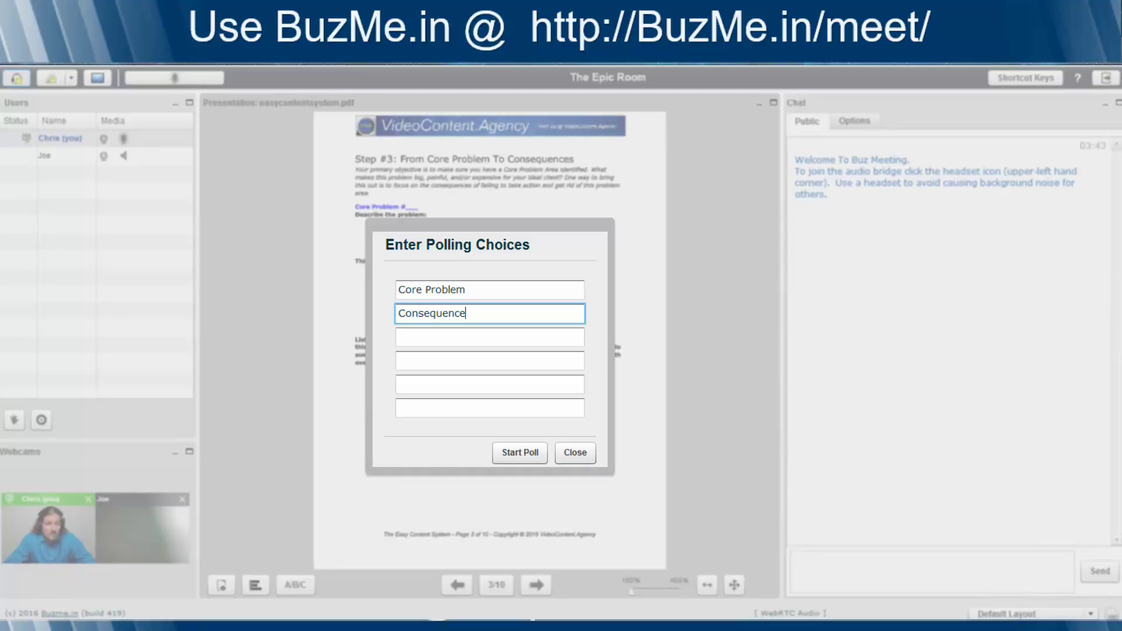
click(490, 337)
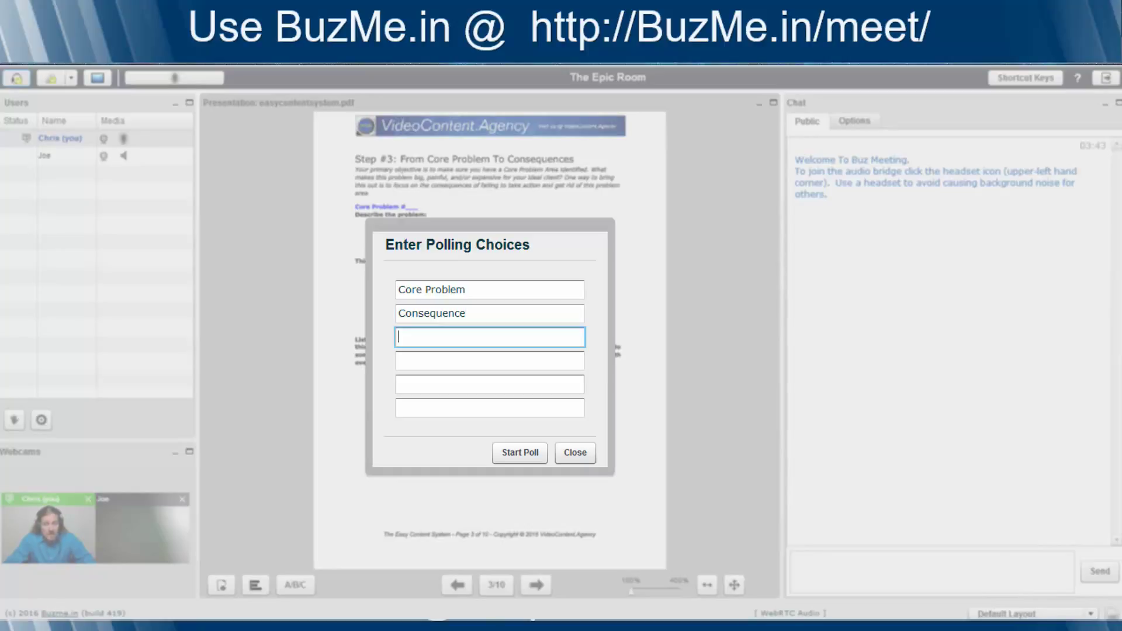
text(Both)
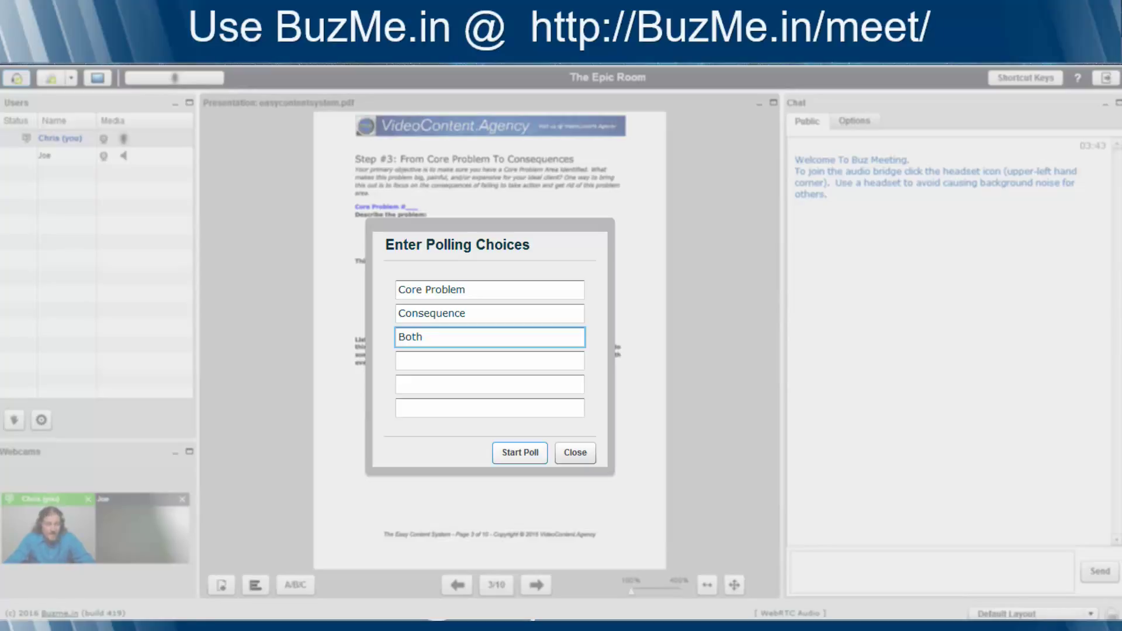
click(519, 452)
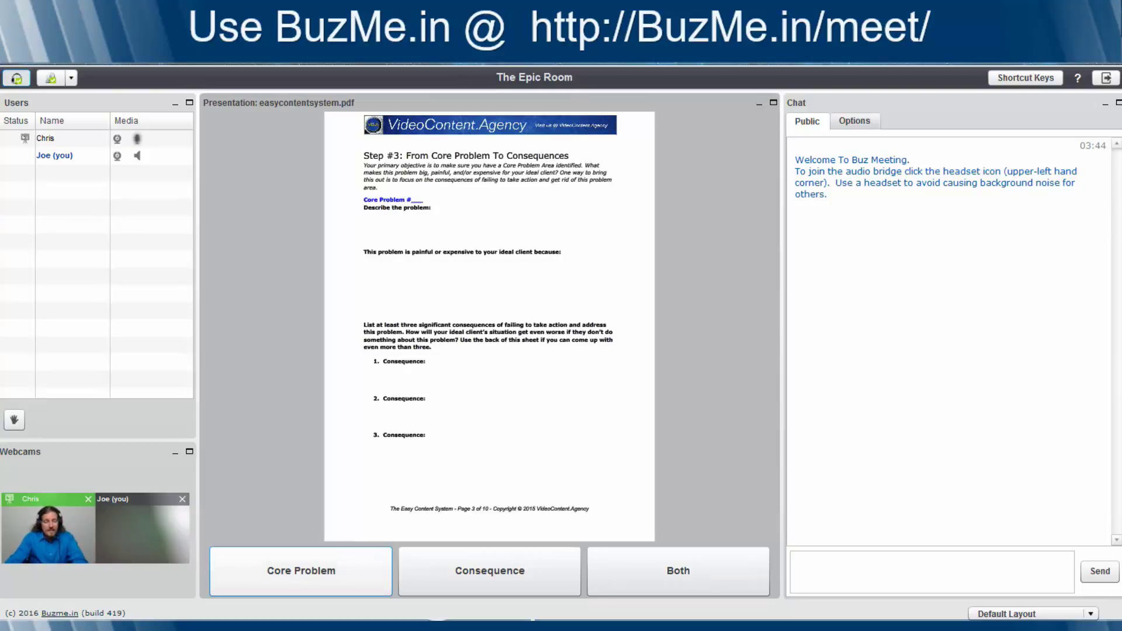
Answer the live poll with Core Problem, giving it 1 vote (100%).
click(301, 571)
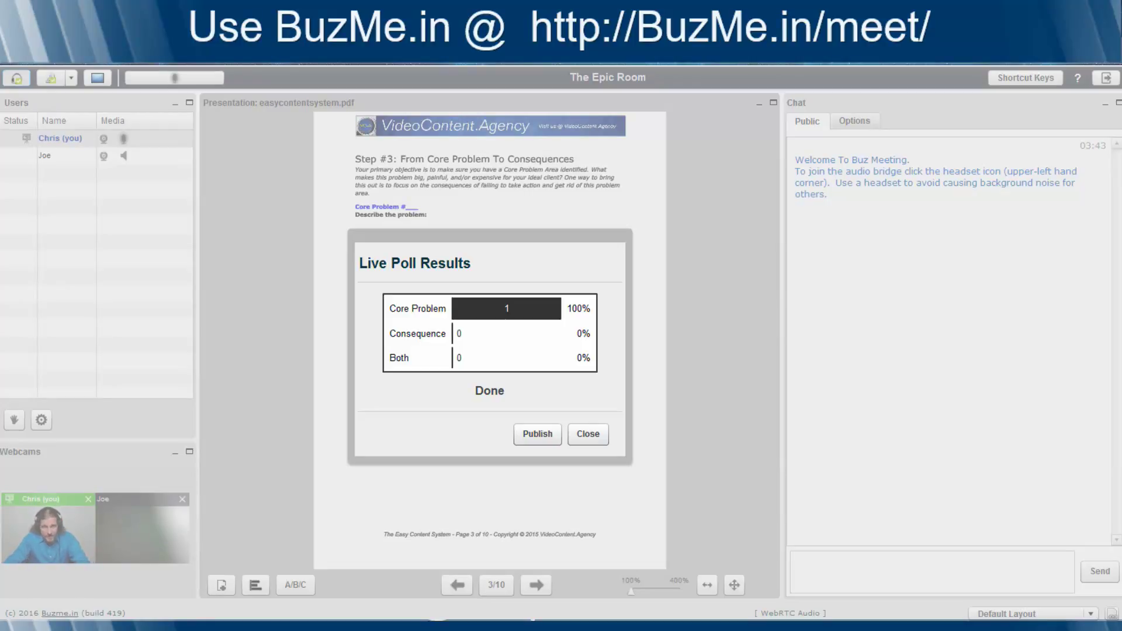
click(537, 433)
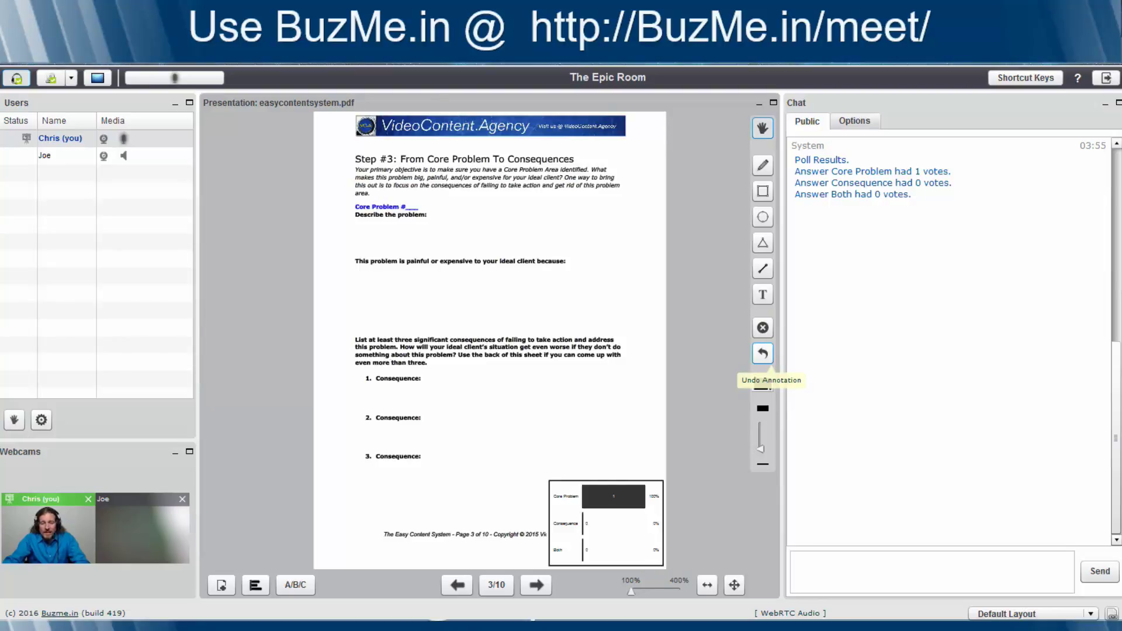
Undo the poll-results chart annotation so worksheet page 3 is clean.
click(763, 353)
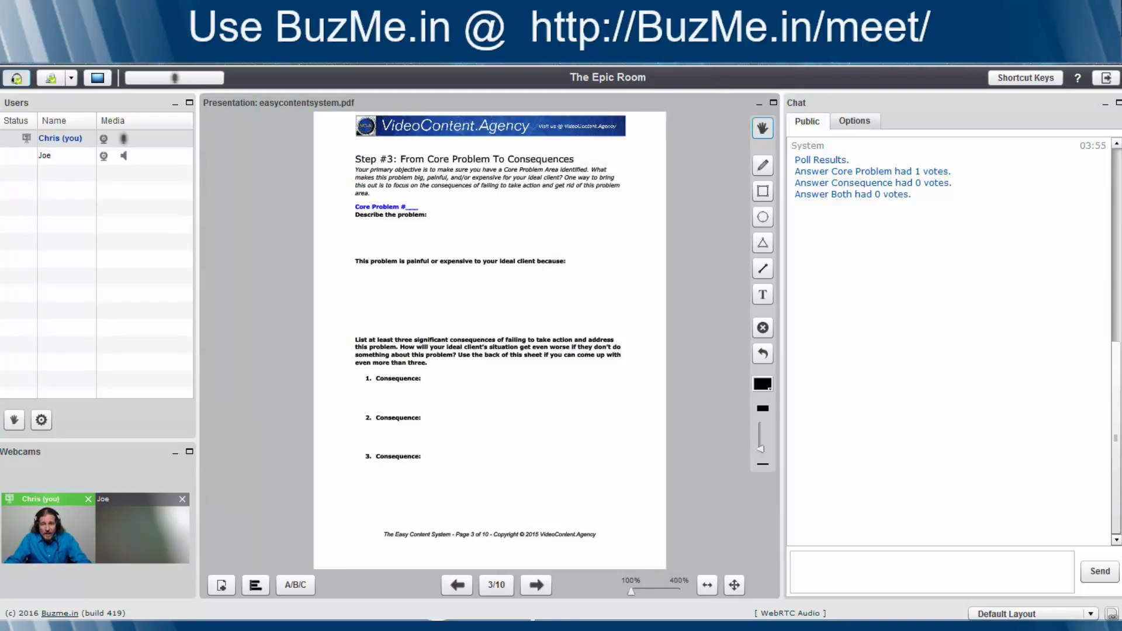
mouse_move(764, 186)
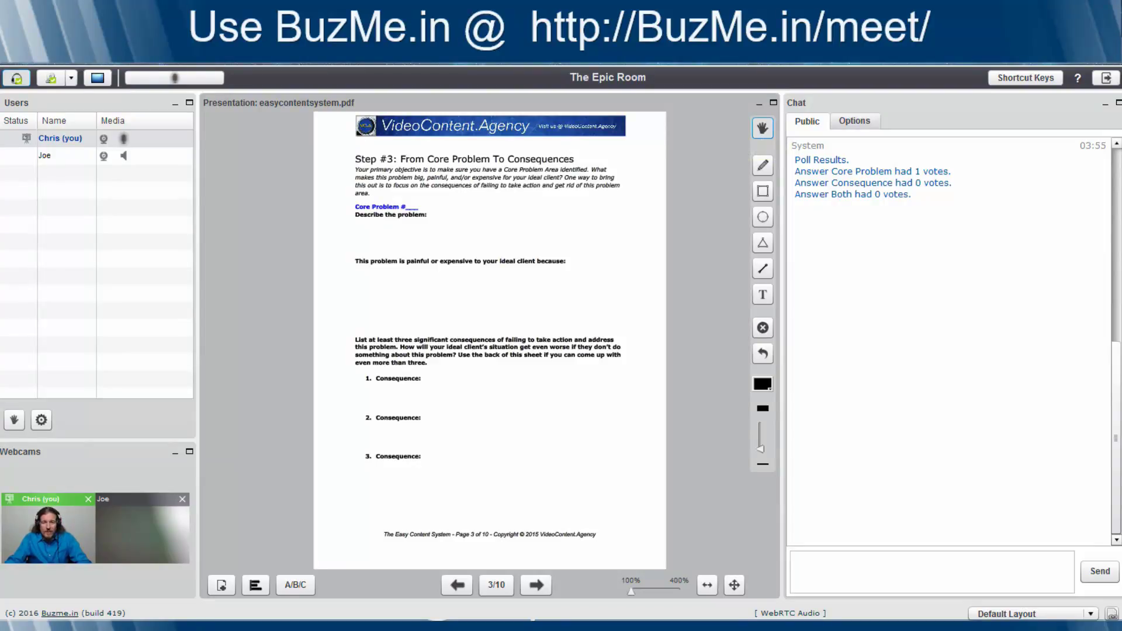
Zoom into the slide and draw an ellipse around the word 'because:'.
scroll(580, 254, up, 5)
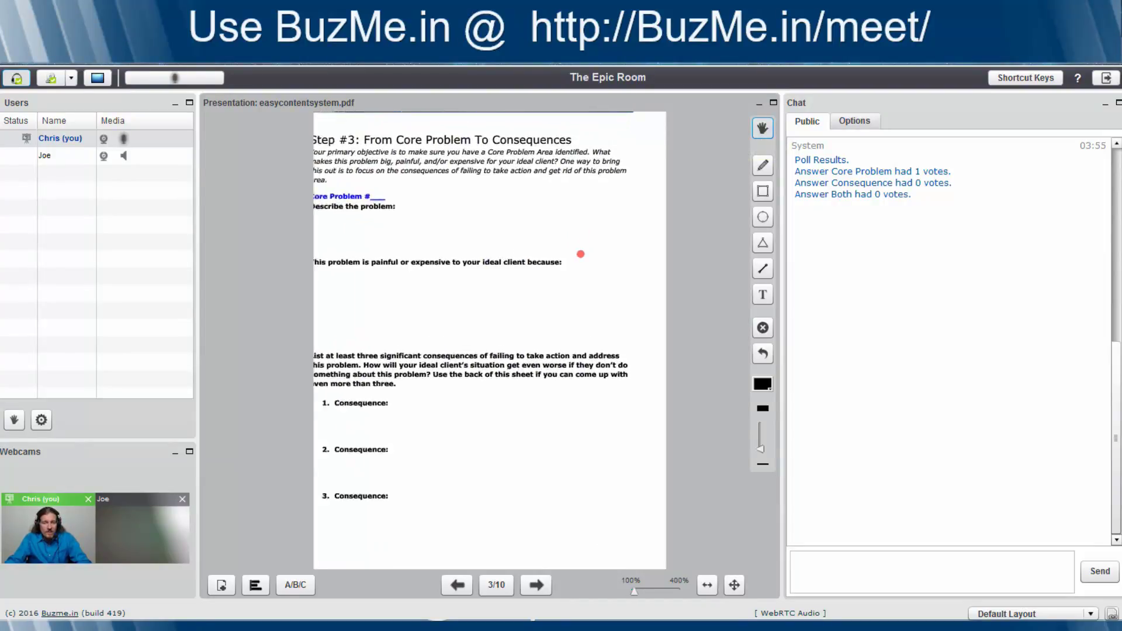
scroll(580, 254, up, 1)
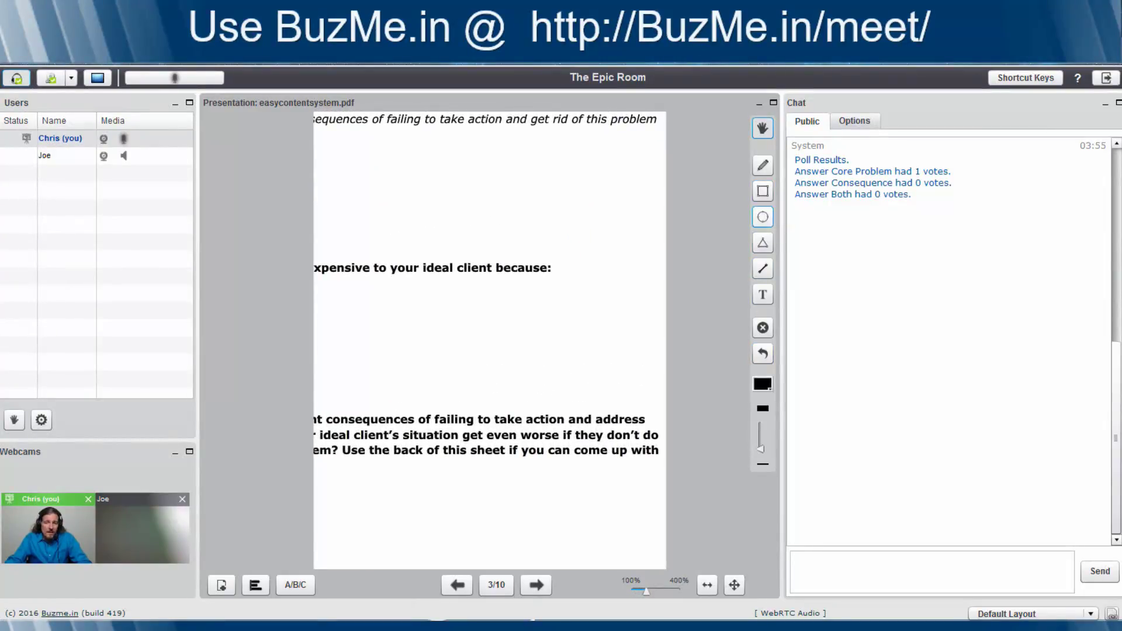
click(762, 217)
drag(482, 249, 572, 290)
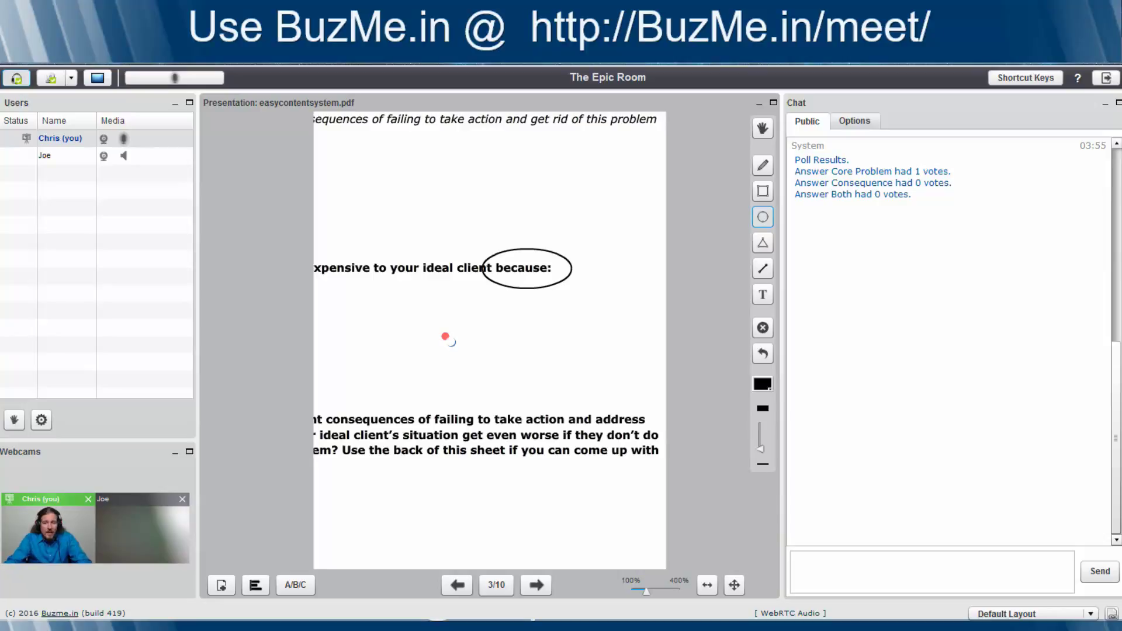
Add a two-line 'Hello world! / Foo Bar' text note below the ellipse, then clear all annotations.
click(762, 294)
drag(429, 315, 519, 384)
text(Hello)
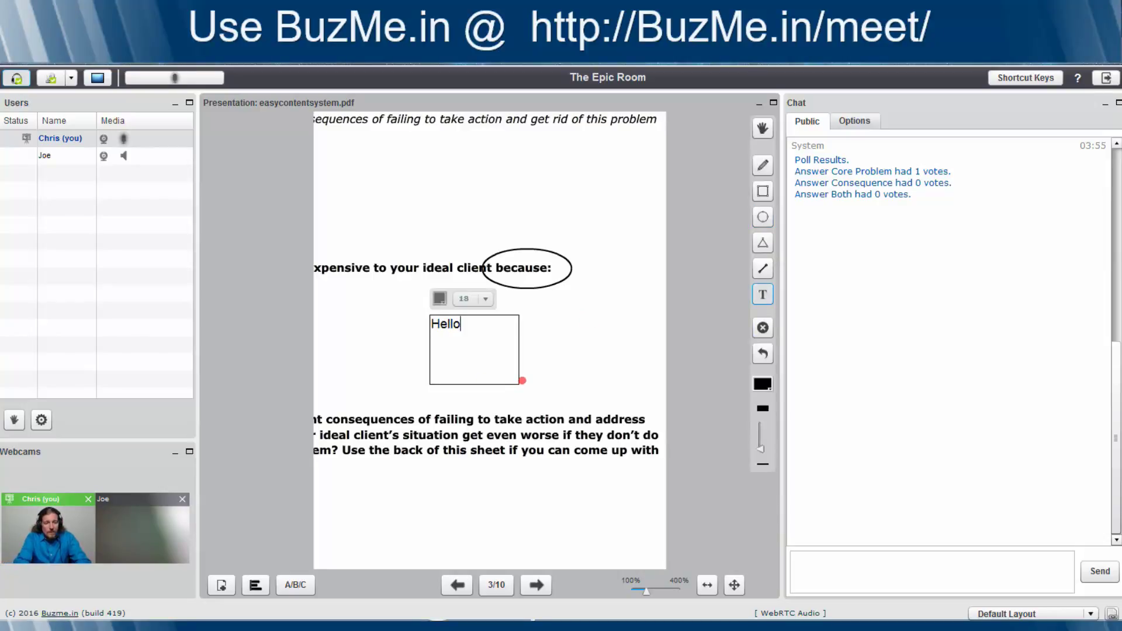
text( world!)
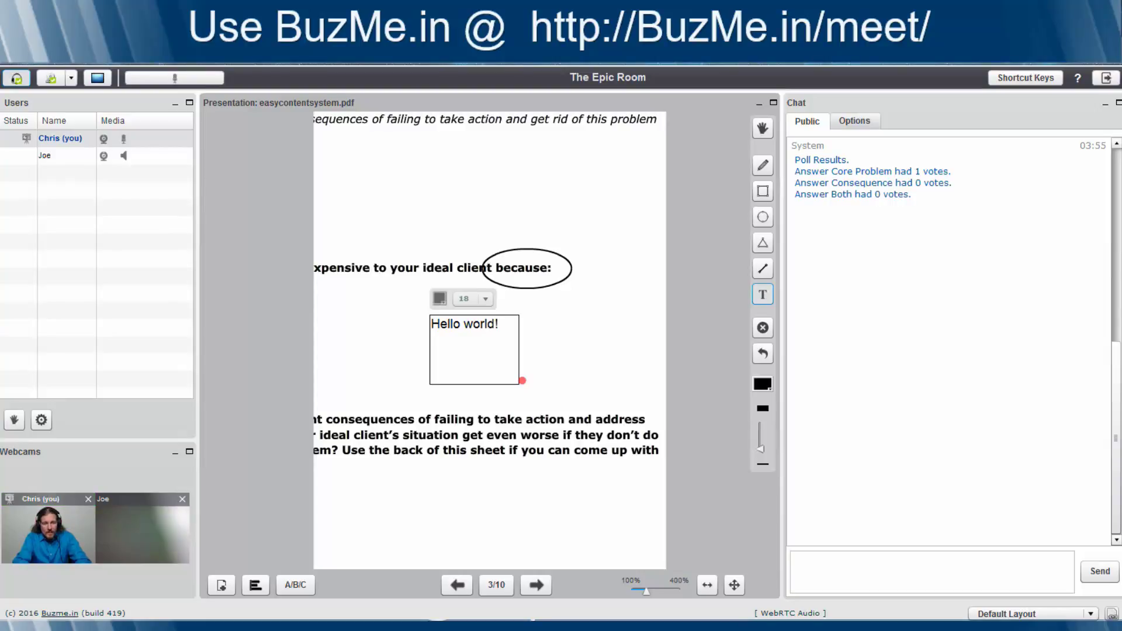
key(Return)
text(Foo)
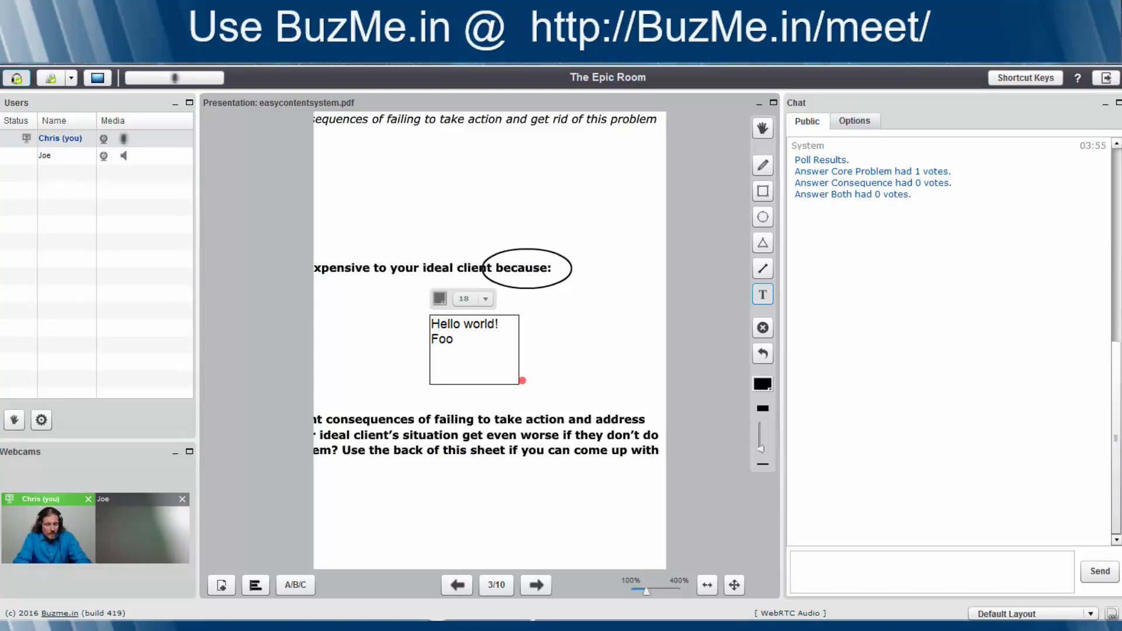
text( Bar)
key(Return)
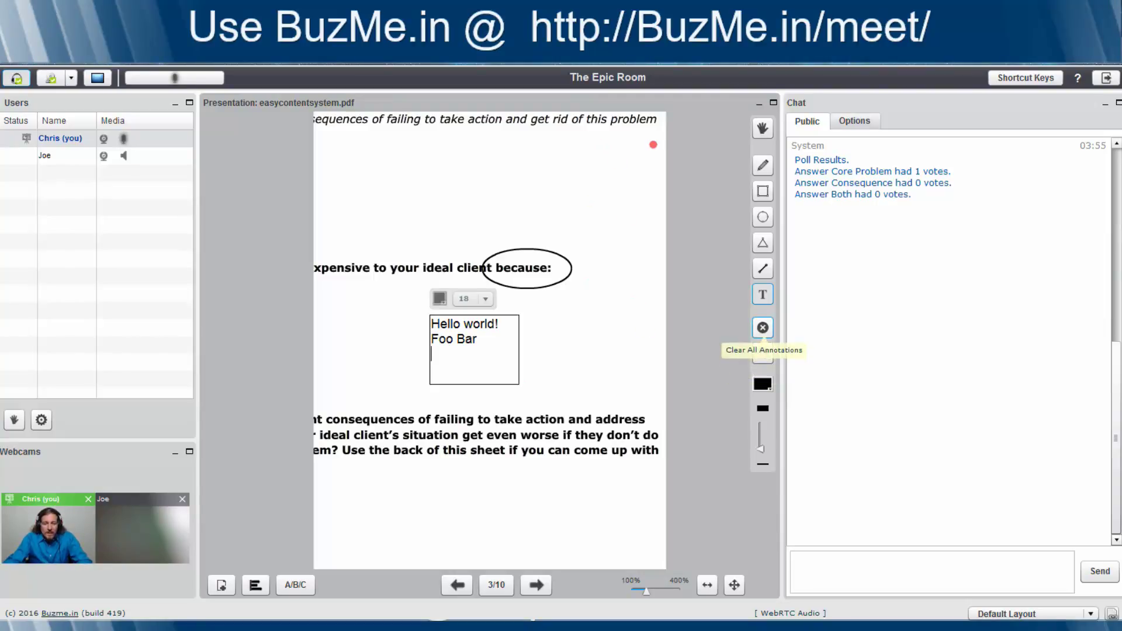
click(763, 327)
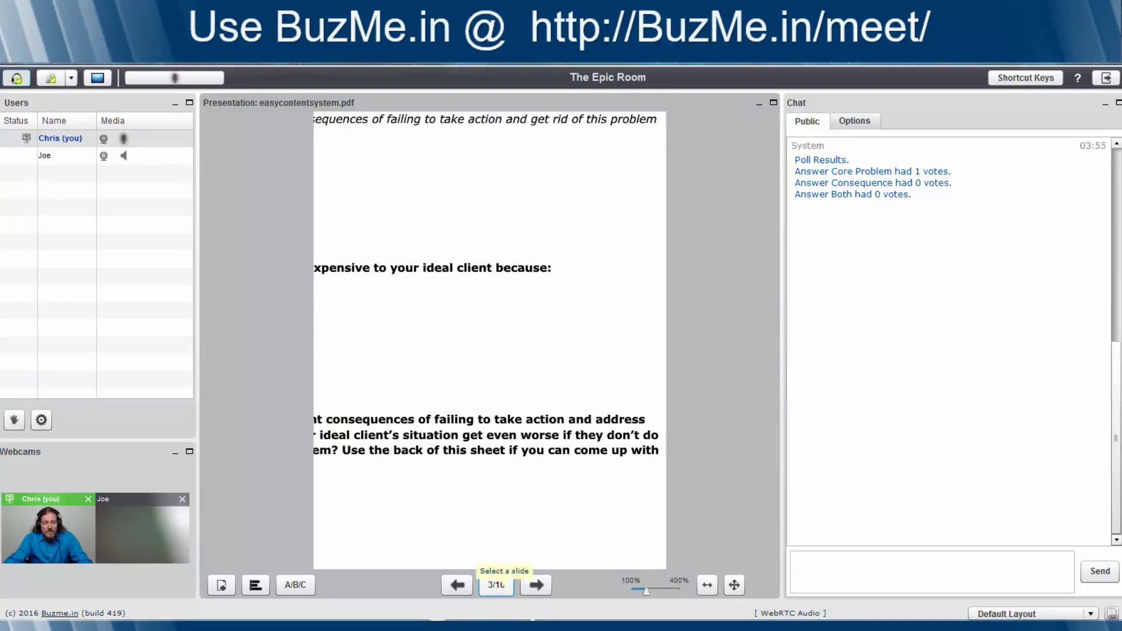
Preview the slide thumbnails via the 3/10 button, then zoom the Step #3 slide back to 100%.
click(496, 584)
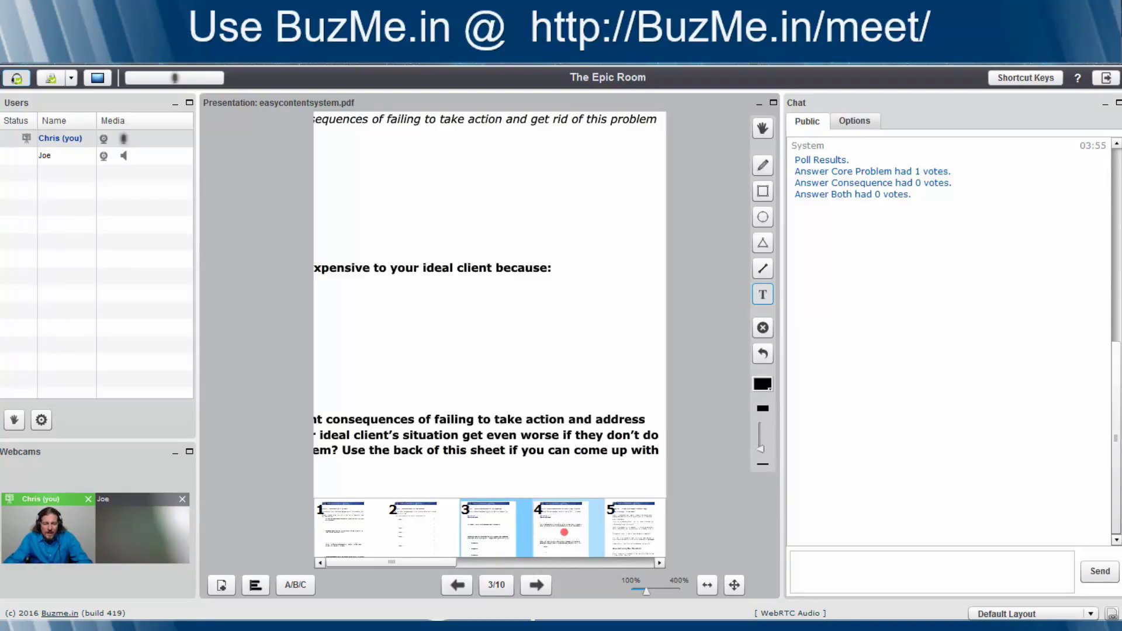
click(496, 585)
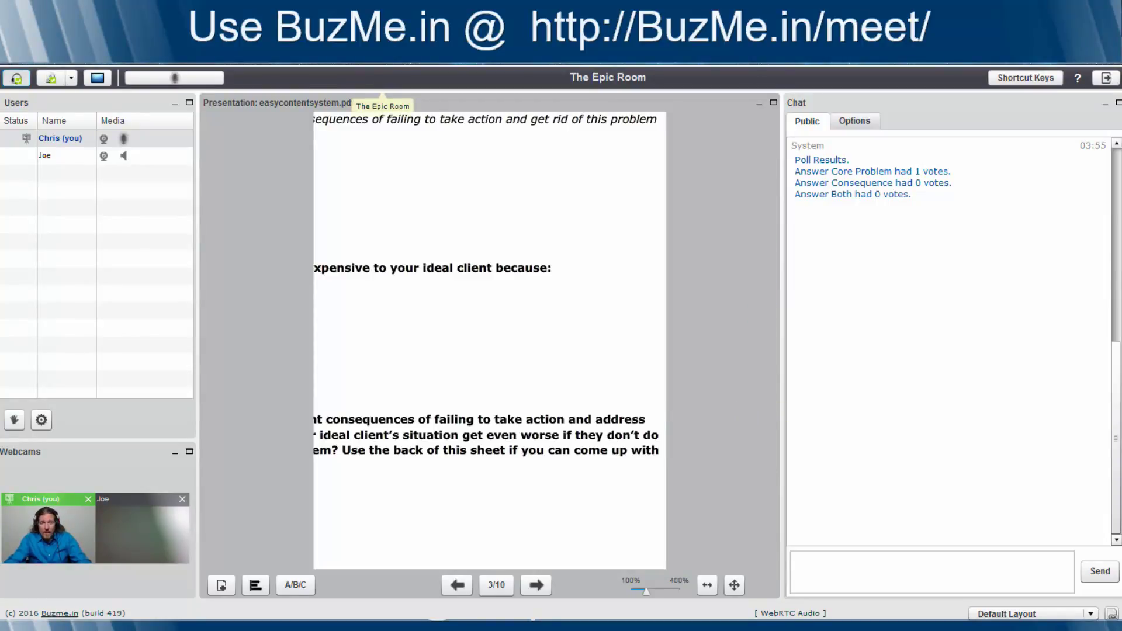
scroll(502, 221, down, 2)
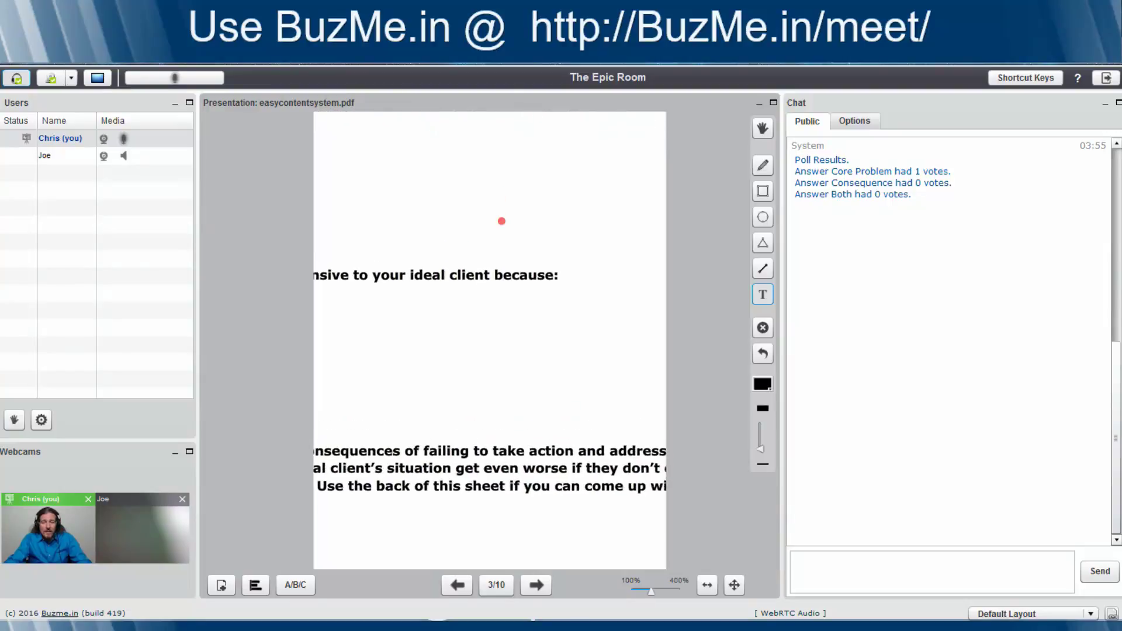
scroll(501, 221, down, 3)
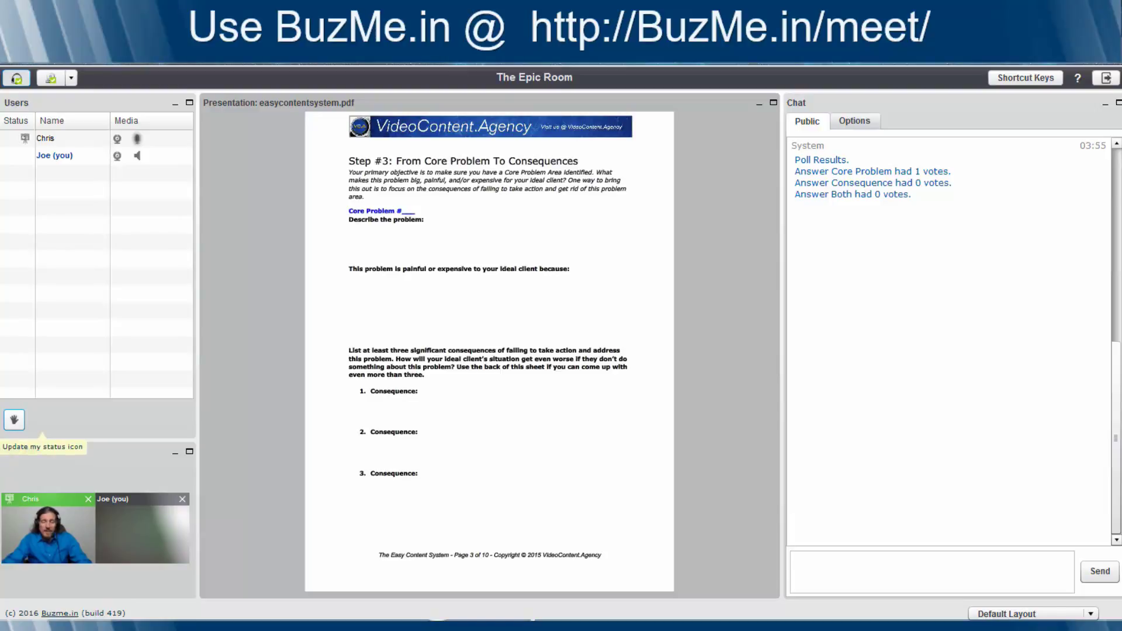
Set the attendee's status to Raise hand from the status icon list.
click(14, 420)
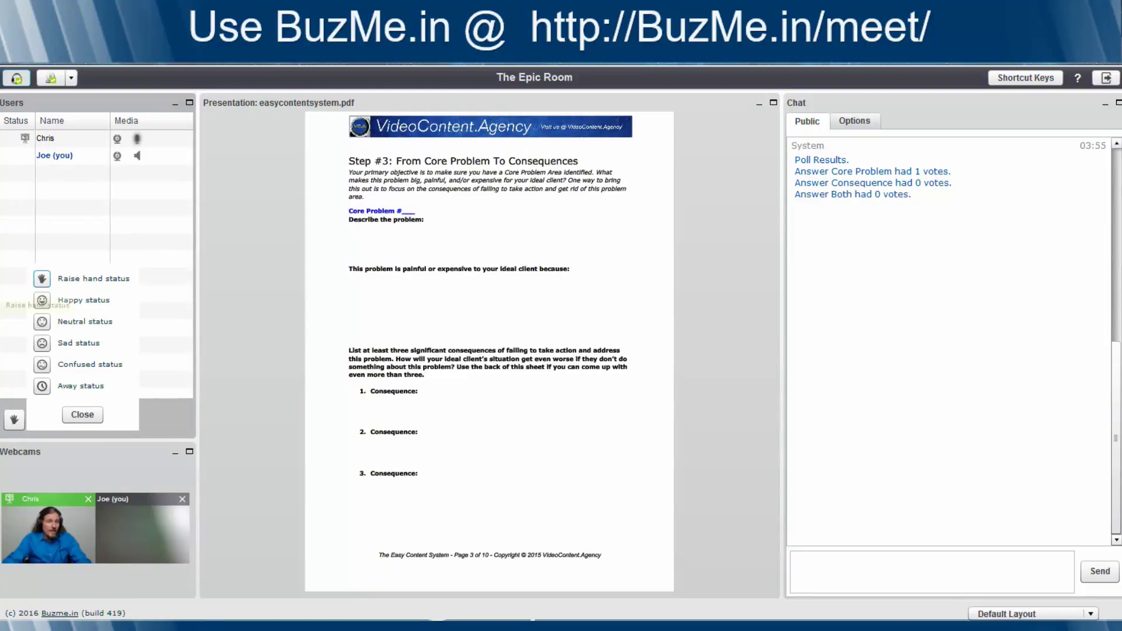
click(42, 279)
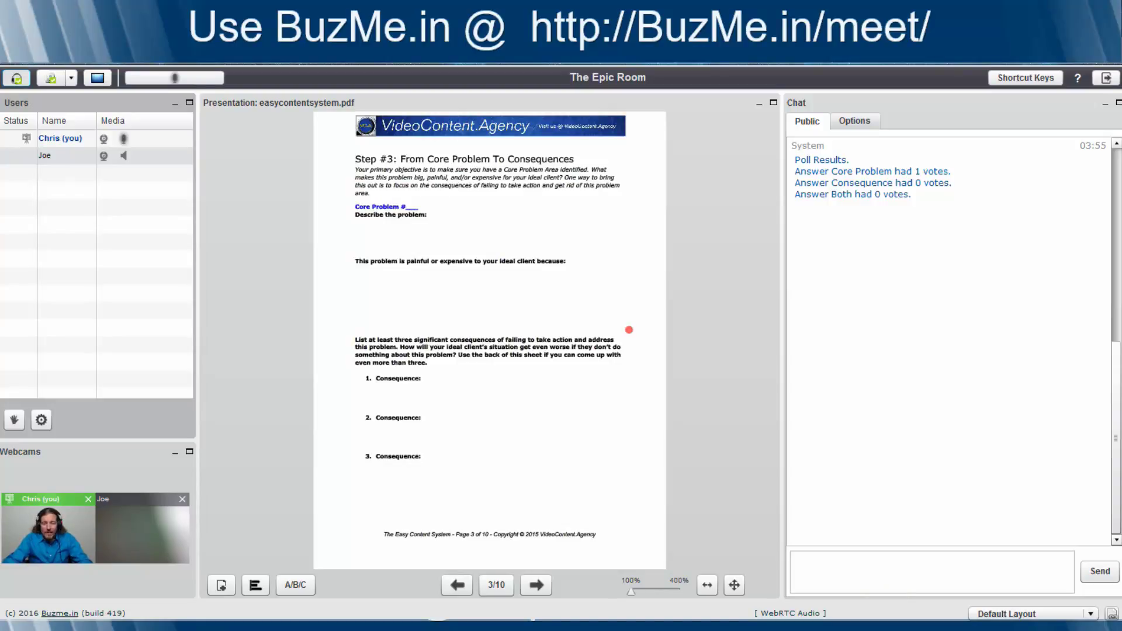
Open a private chat with the other attendee and send a 'Hey' greeting addressed to them.
click(855, 120)
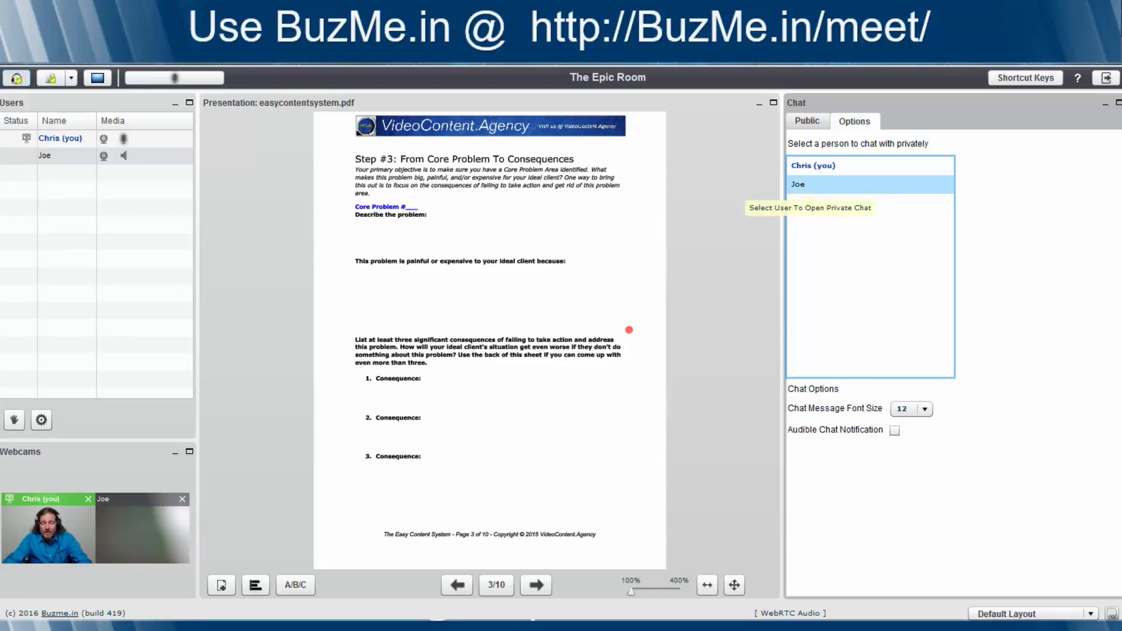
click(825, 185)
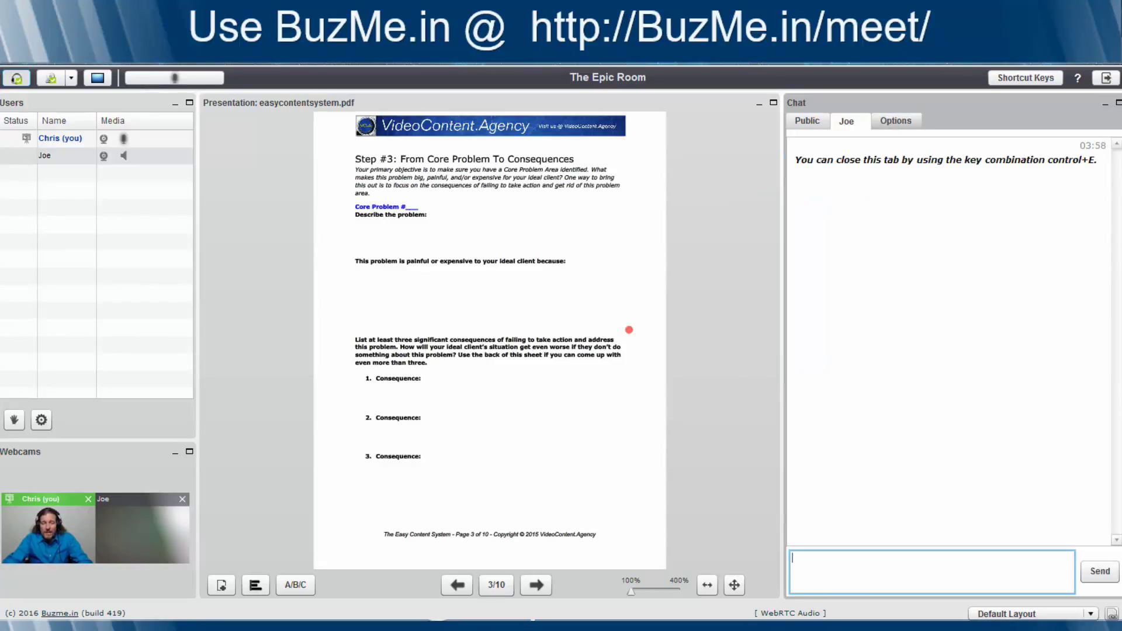
text(Hie)
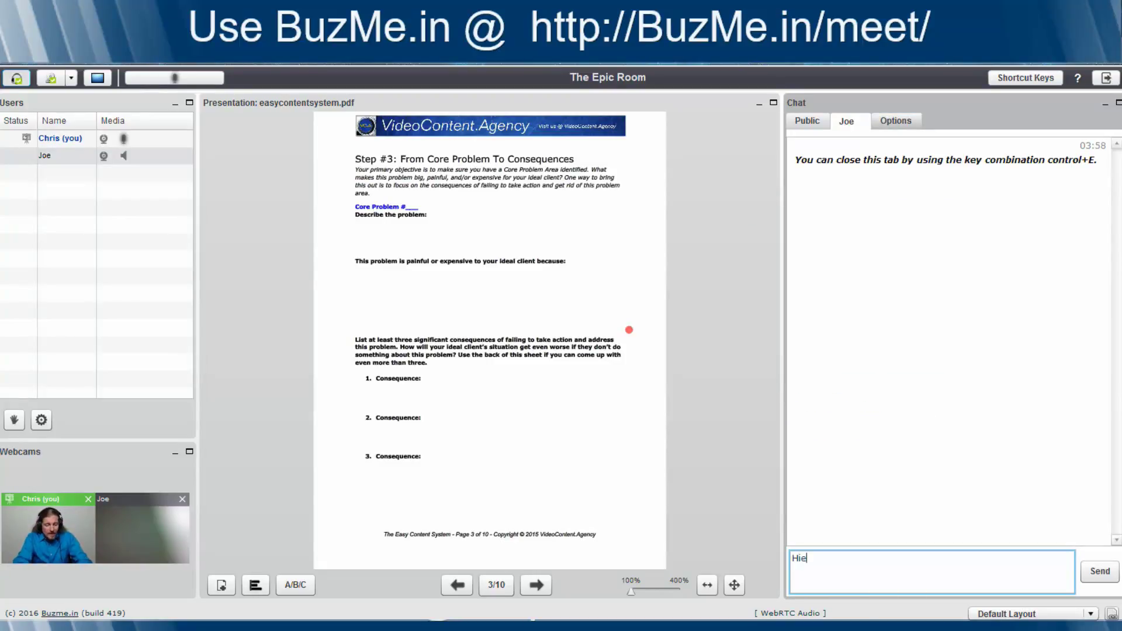
key(BackSpace)
key(BackSpace)
text(ey Joe!)
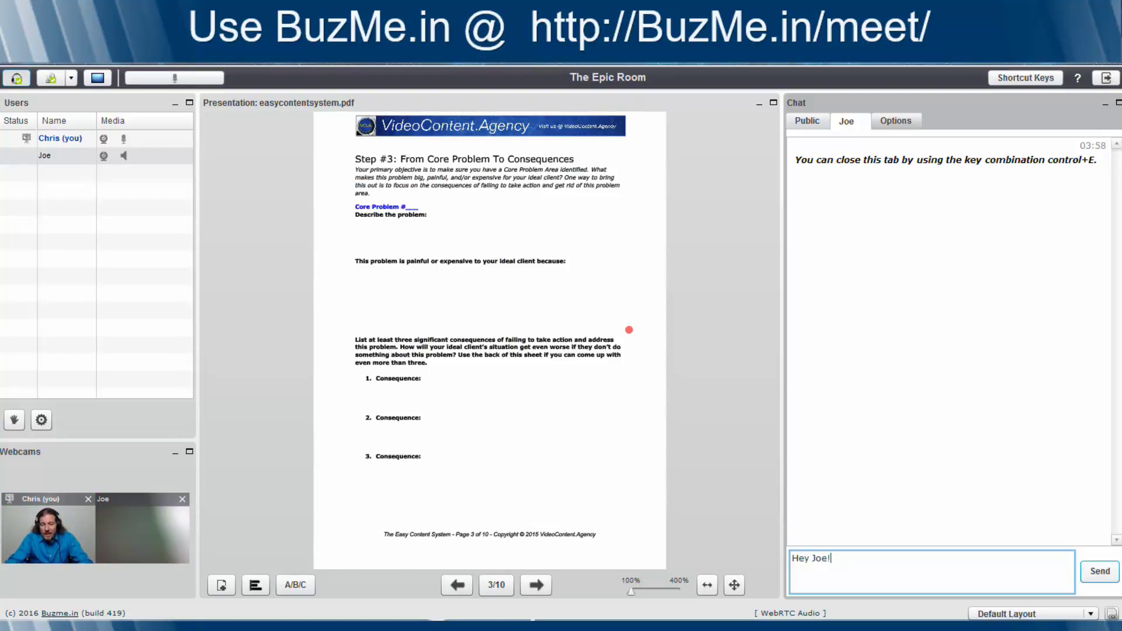
key(Return)
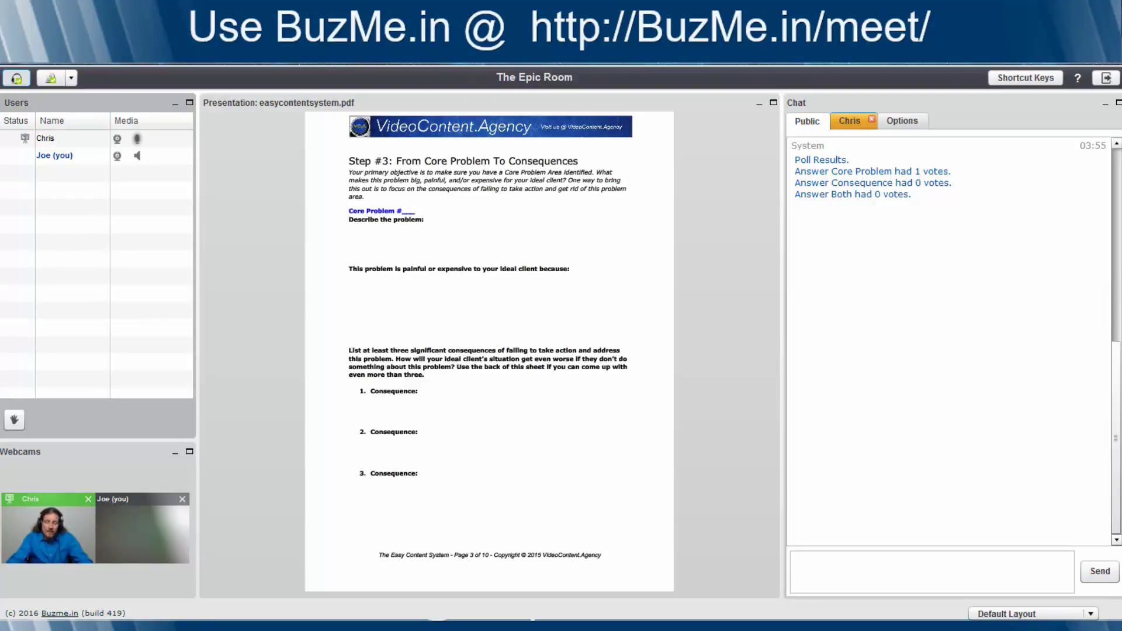
Reply 'Hey' to the presenter's private message, then open Shortcut Keys with Ctrl+Shift+H.
click(850, 120)
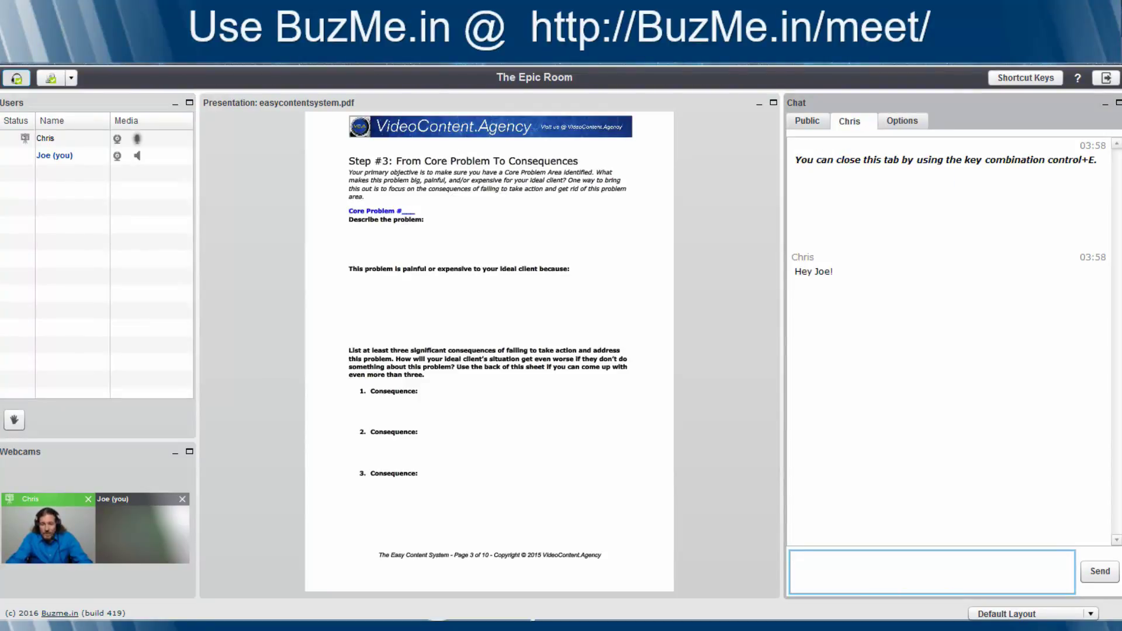
text(Hey Chris!)
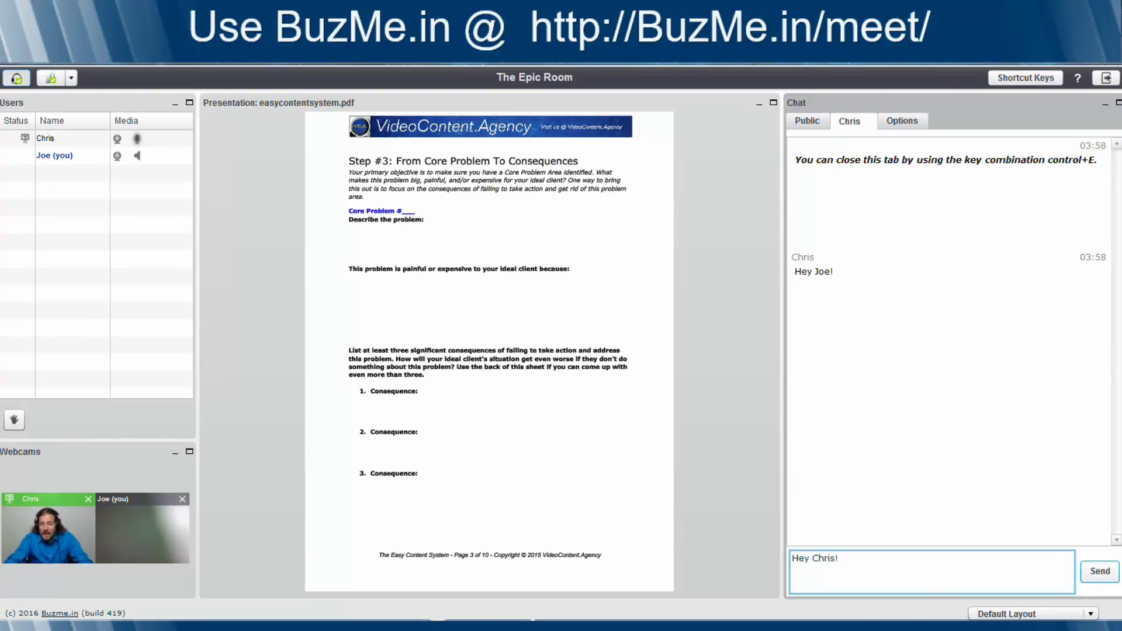
key(Return)
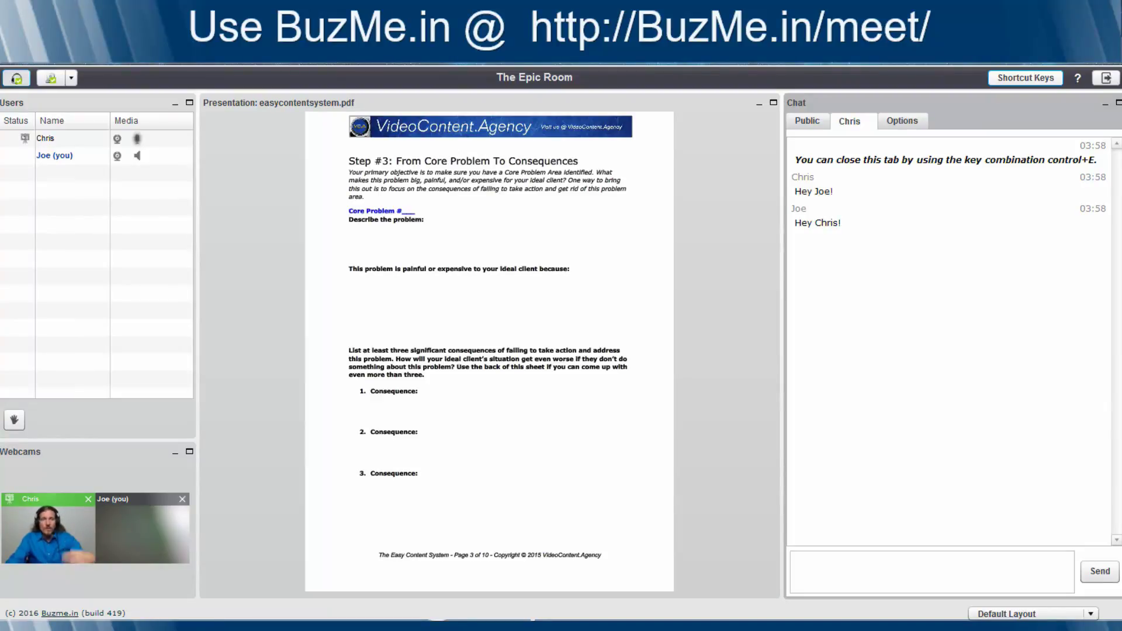
key(ctrl+shift+h)
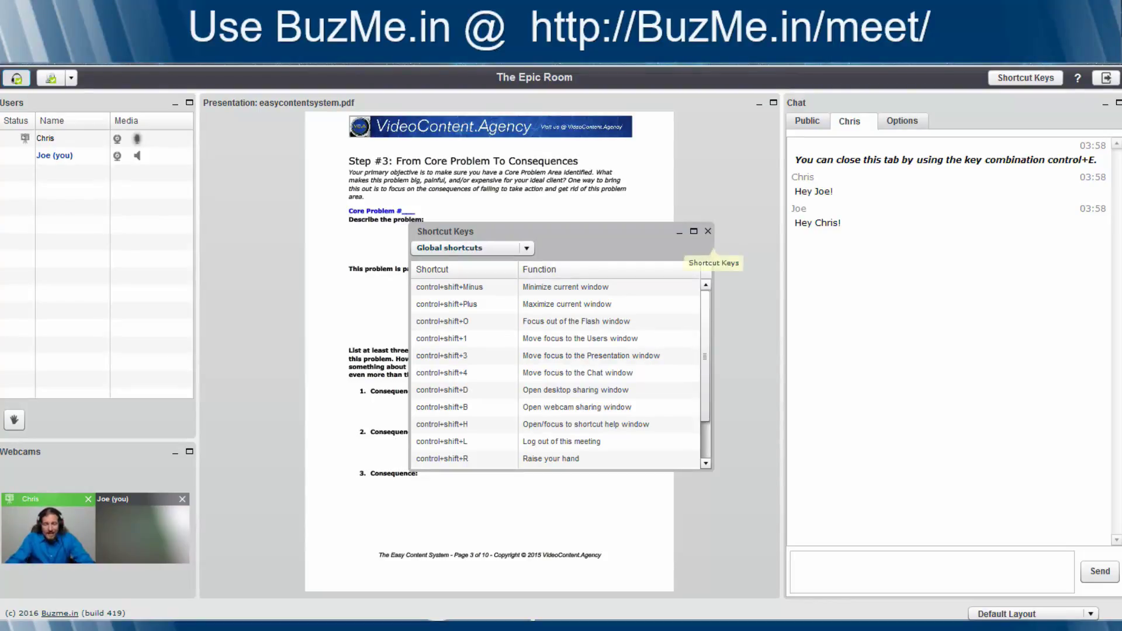
Close the Shortcut Keys window and switch the whiteboard tool to line, then Text, via Ctrl+Shift+L and Ctrl+Shift+T.
click(707, 231)
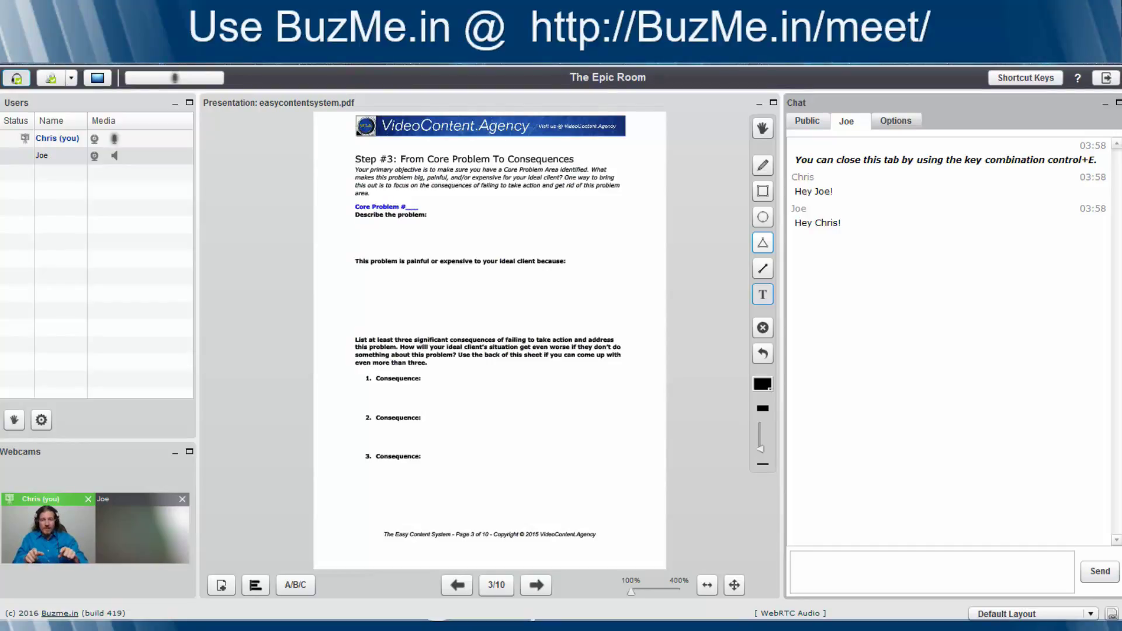
key(ctrl+shift+l)
key(ctrl+shift+t)
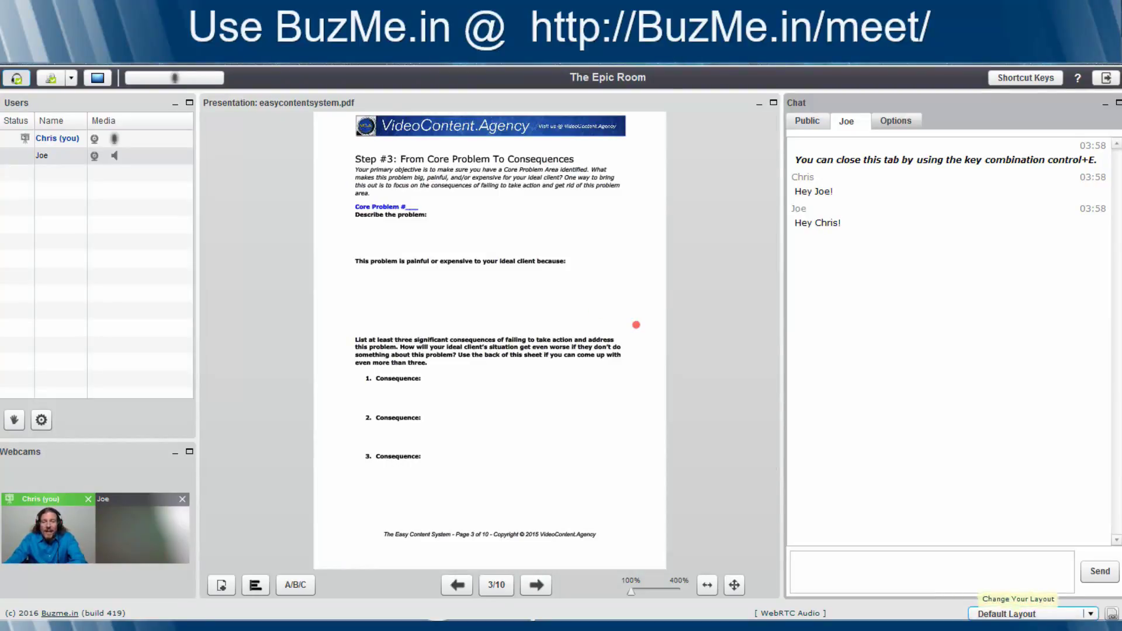
Choose Presentation Meeting from the Default Layout dropdown.
click(1031, 614)
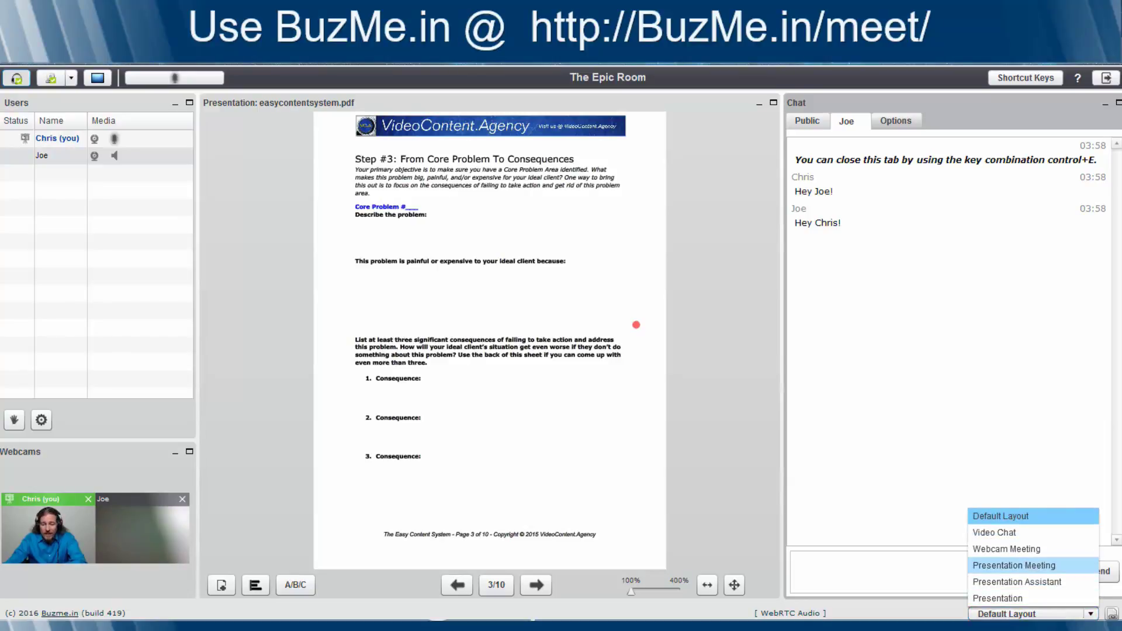
click(1013, 565)
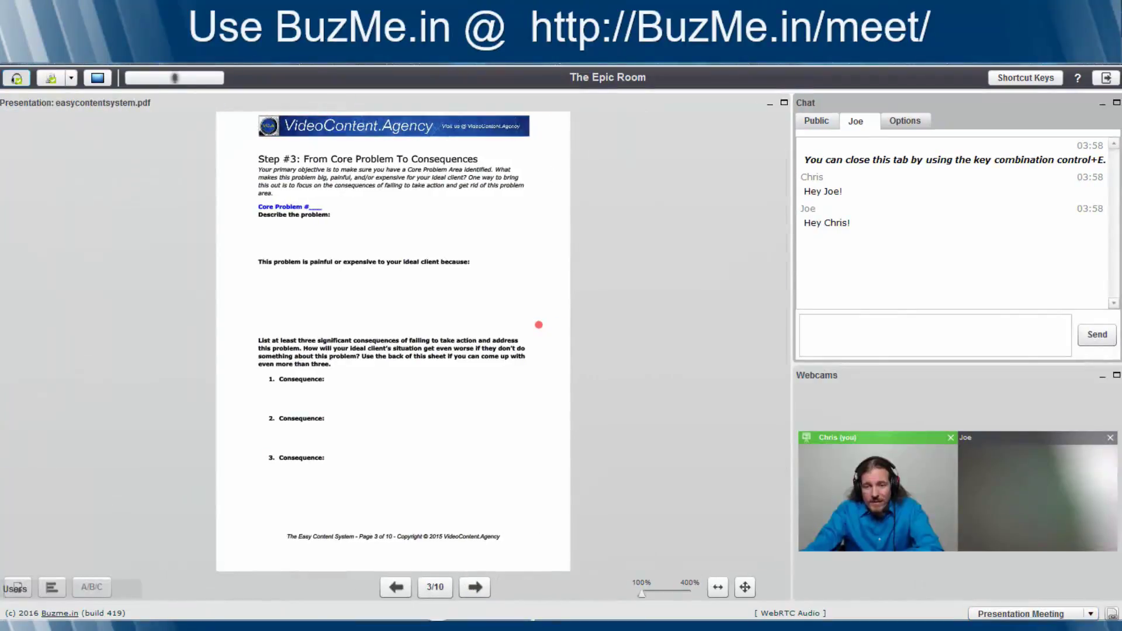